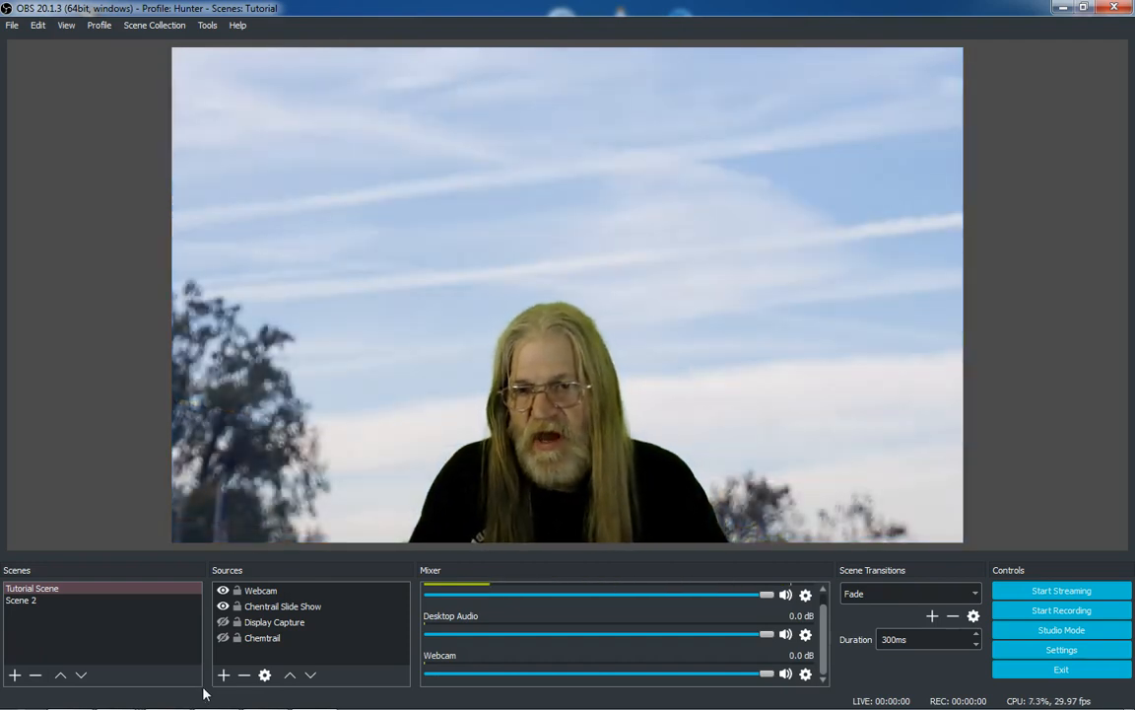
Select each source in the Sources list in turn, from Chemtrail up to Webcam
{"action": "left_click", "coordinate": [245, 637]}
{"action": "left_click", "coordinate": [243, 623]}
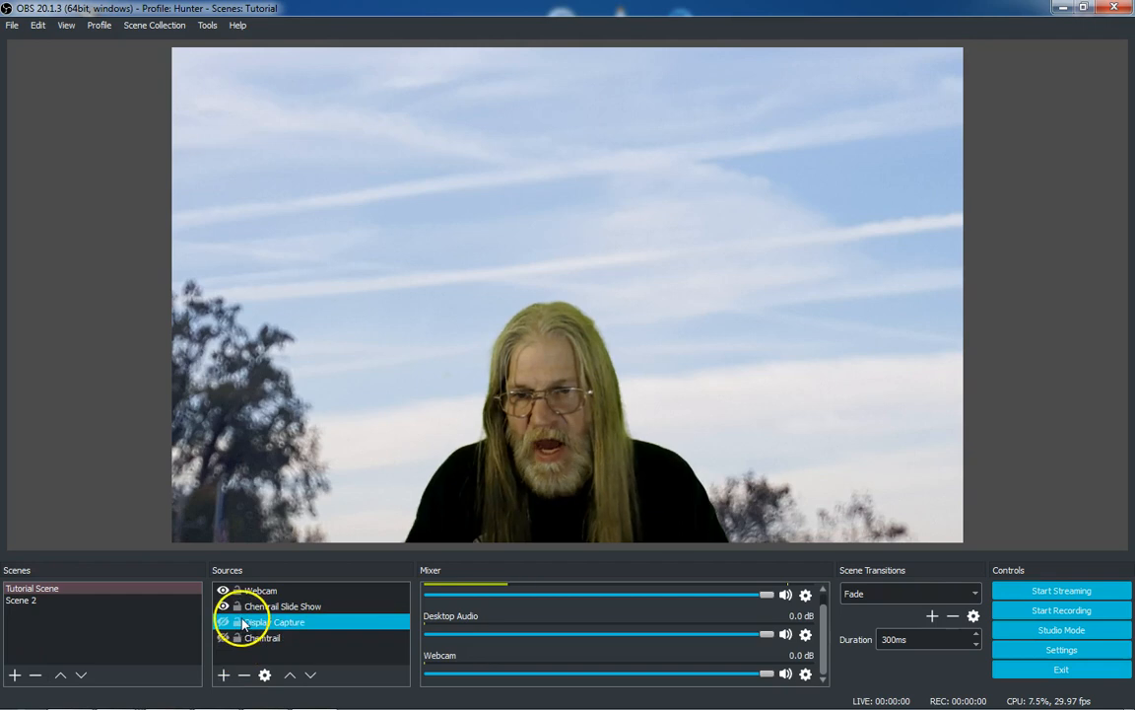
{"action": "left_click", "coordinate": [246, 592]}
{"action": "left_click", "coordinate": [250, 622]}
{"action": "left_click", "coordinate": [247, 638]}
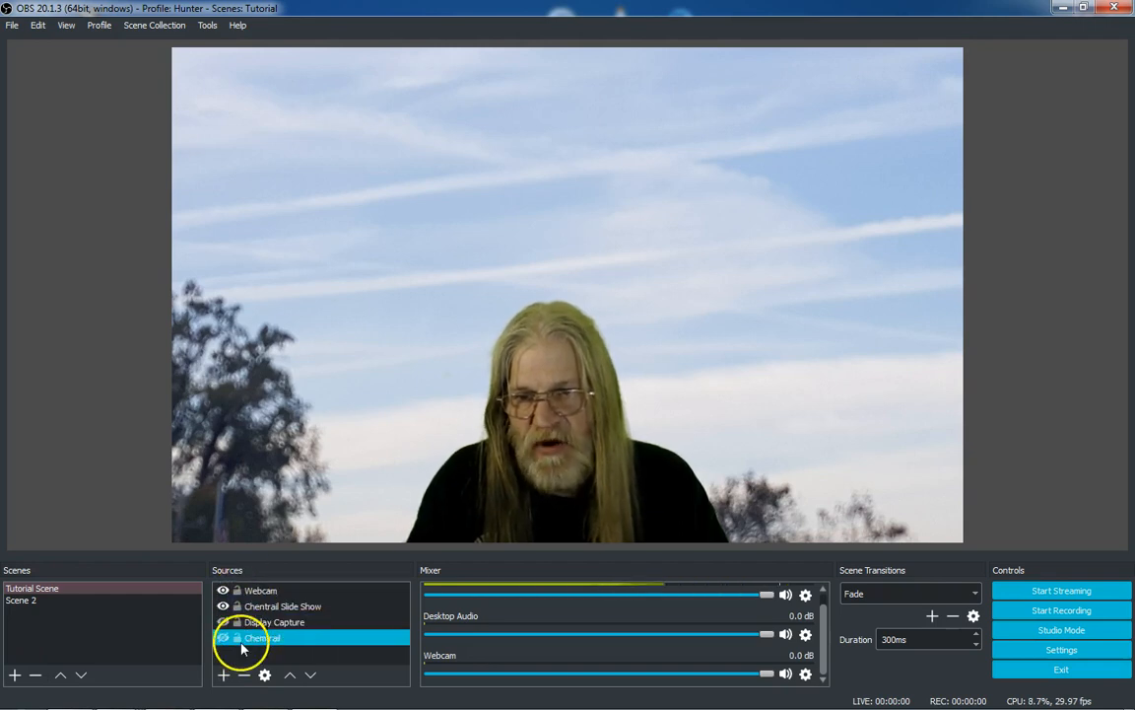
{"action": "left_click", "coordinate": [260, 652]}
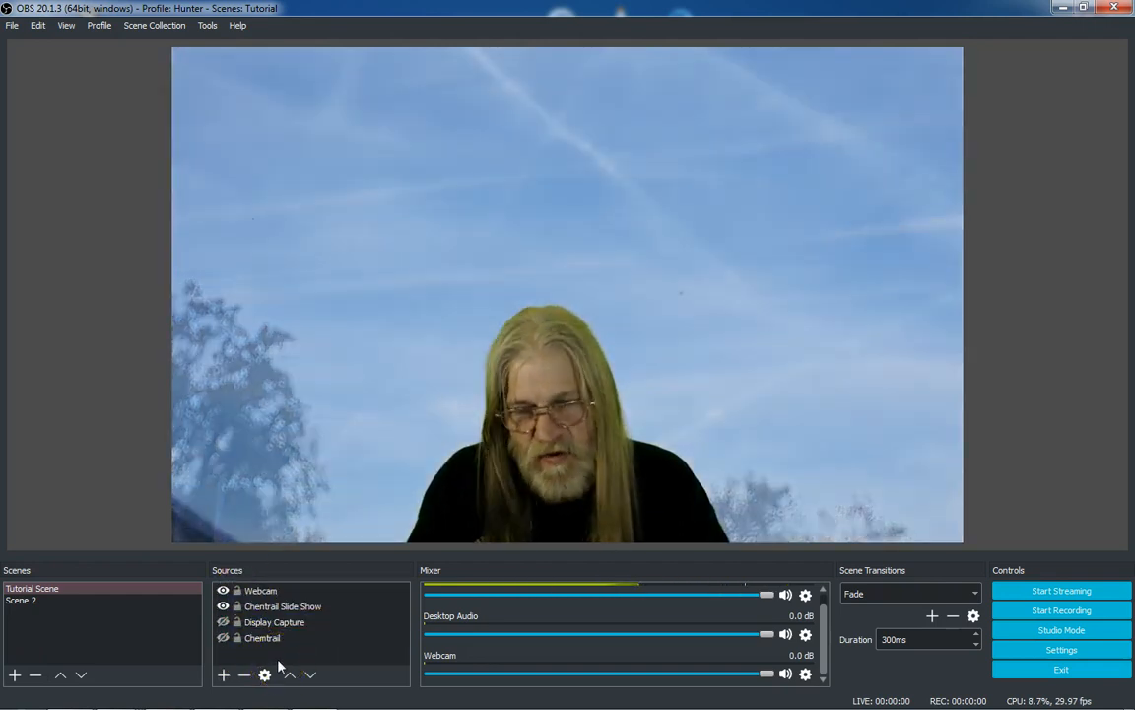
Toggle the lock on the Webcam source on and back off
{"action": "left_click", "coordinate": [232, 605]}
{"action": "left_click", "coordinate": [241, 589]}
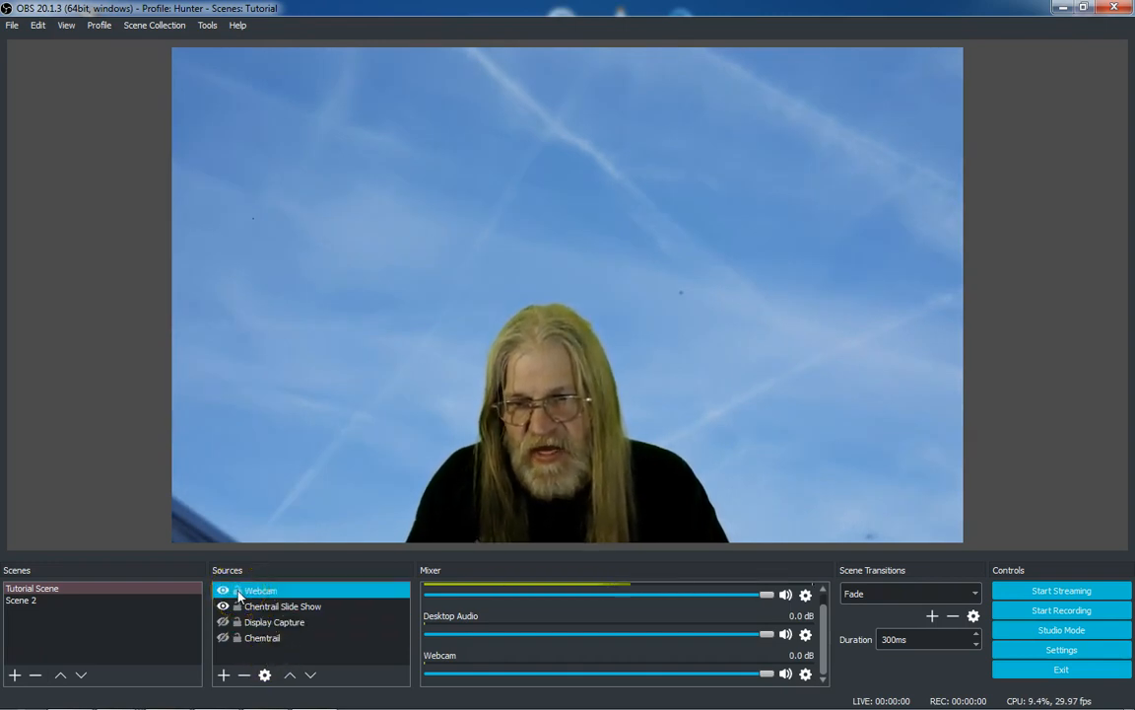
{"action": "left_click", "coordinate": [238, 591]}
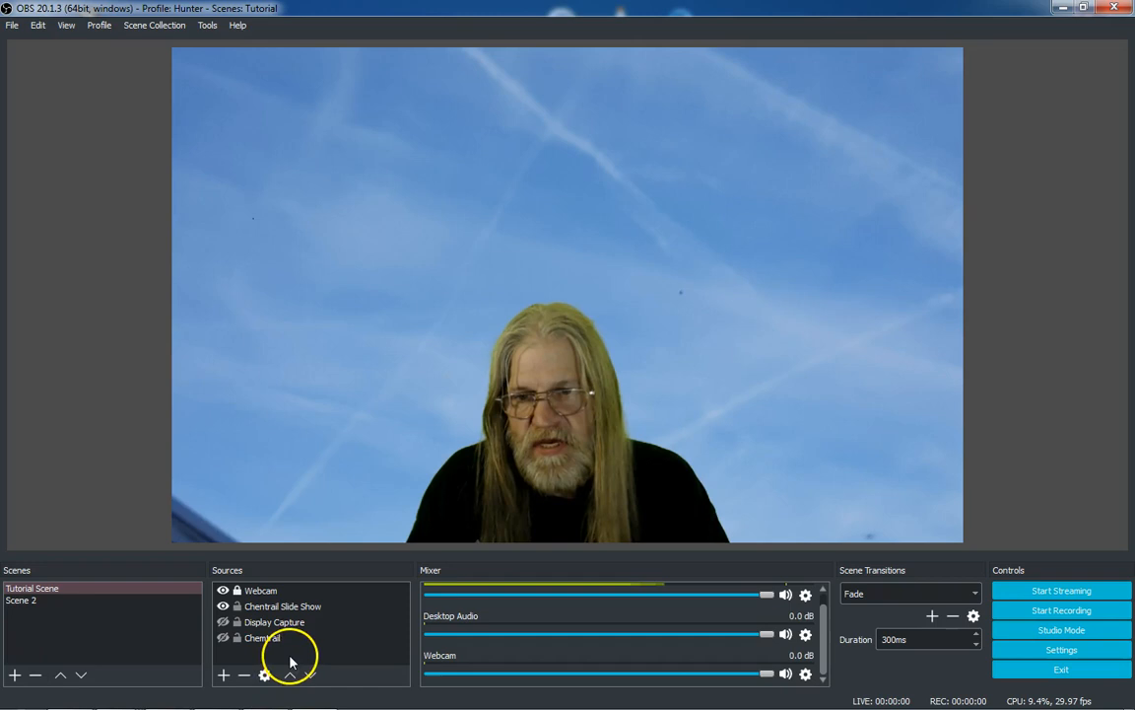
{"action": "left_click", "coordinate": [257, 619]}
{"action": "left_click", "coordinate": [245, 603]}
{"action": "left_click", "coordinate": [241, 587]}
{"action": "left_click", "coordinate": [284, 658]}
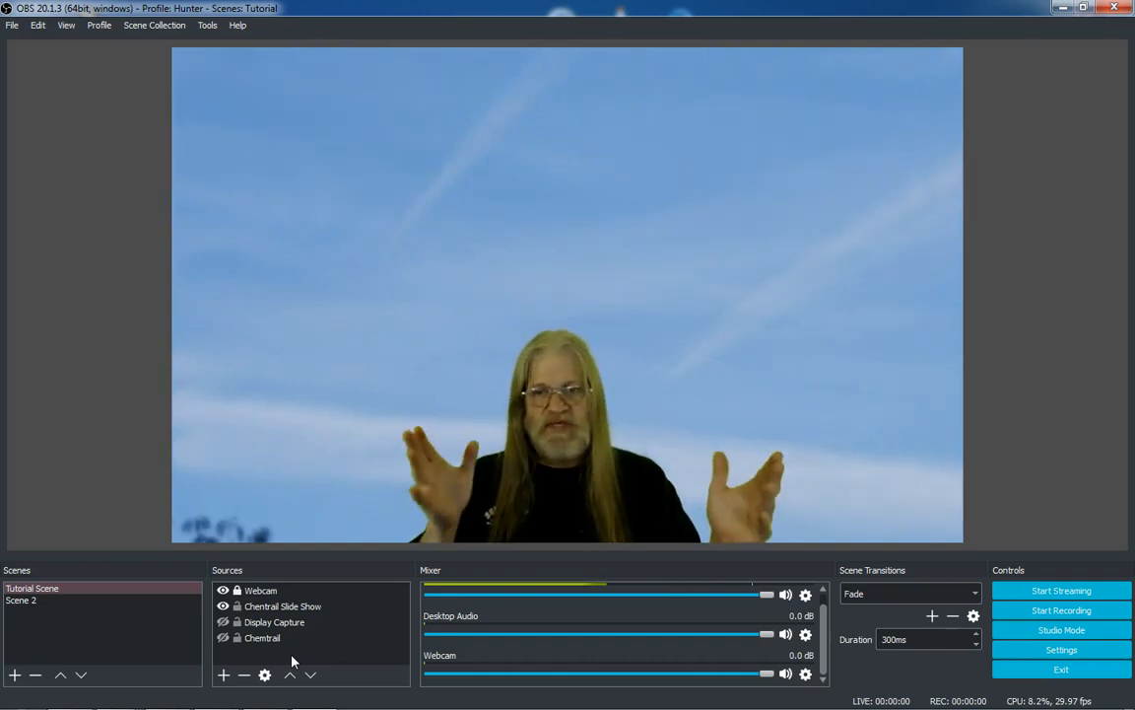
{"action": "left_click", "coordinate": [242, 589]}
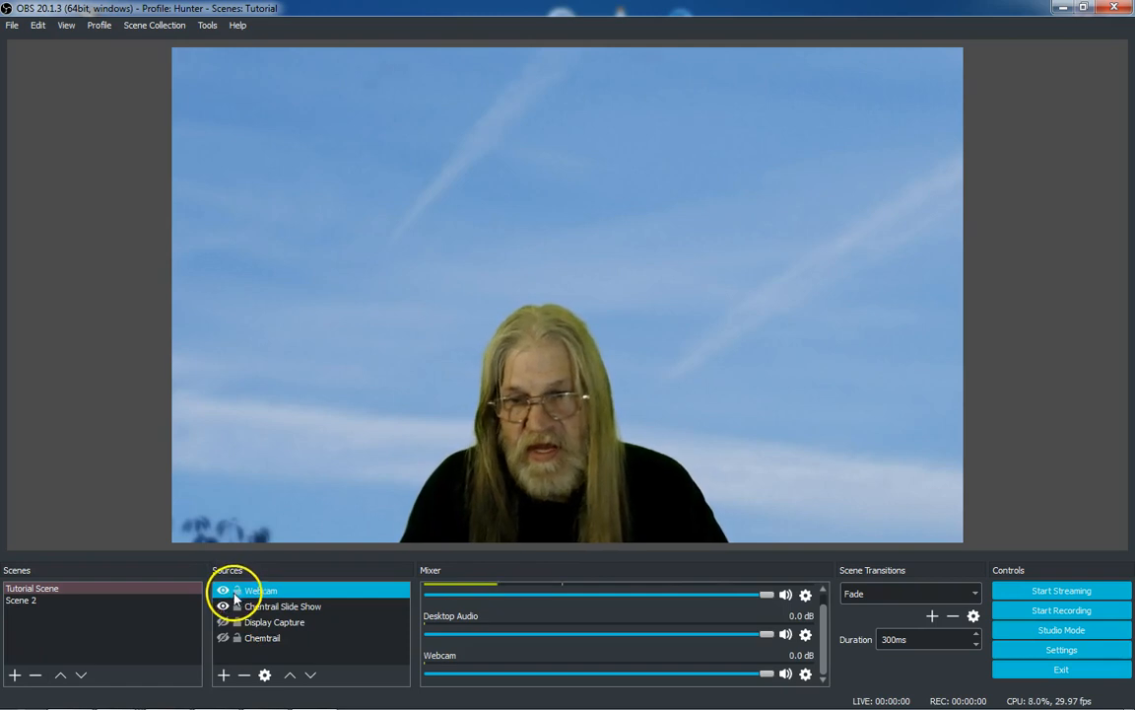
Open the profile folder from the program's menus, view its files, and close it
{"action": "left_click", "coordinate": [133, 532]}
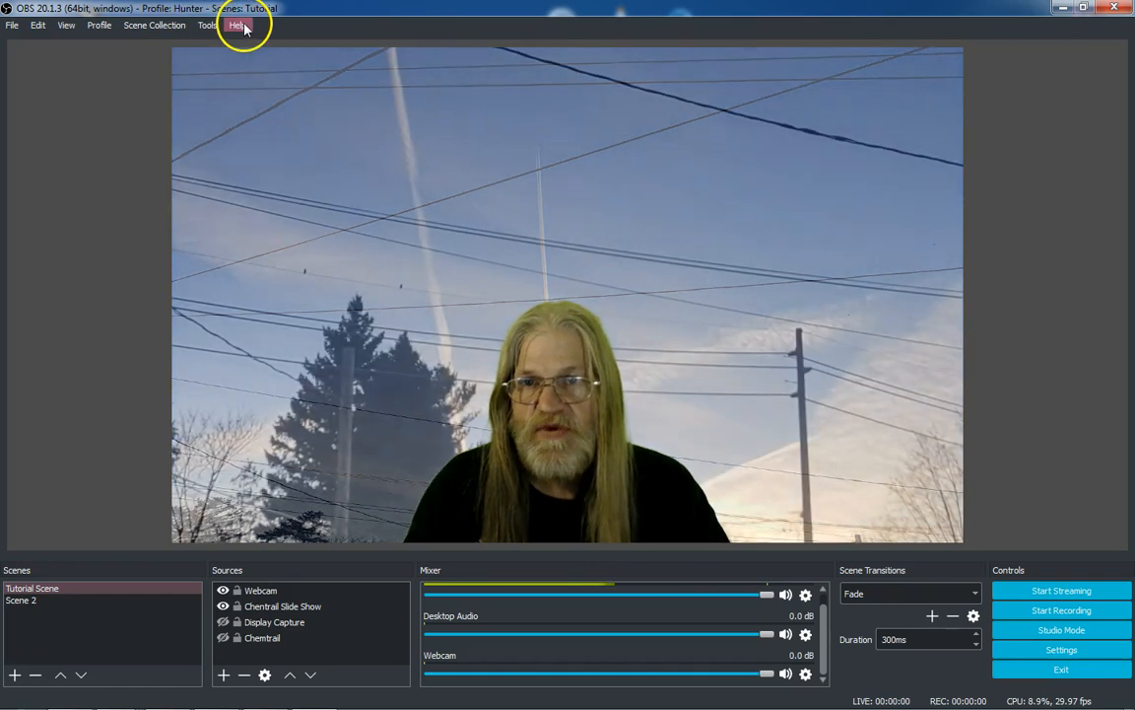
{"action": "left_click", "coordinate": [14, 25]}
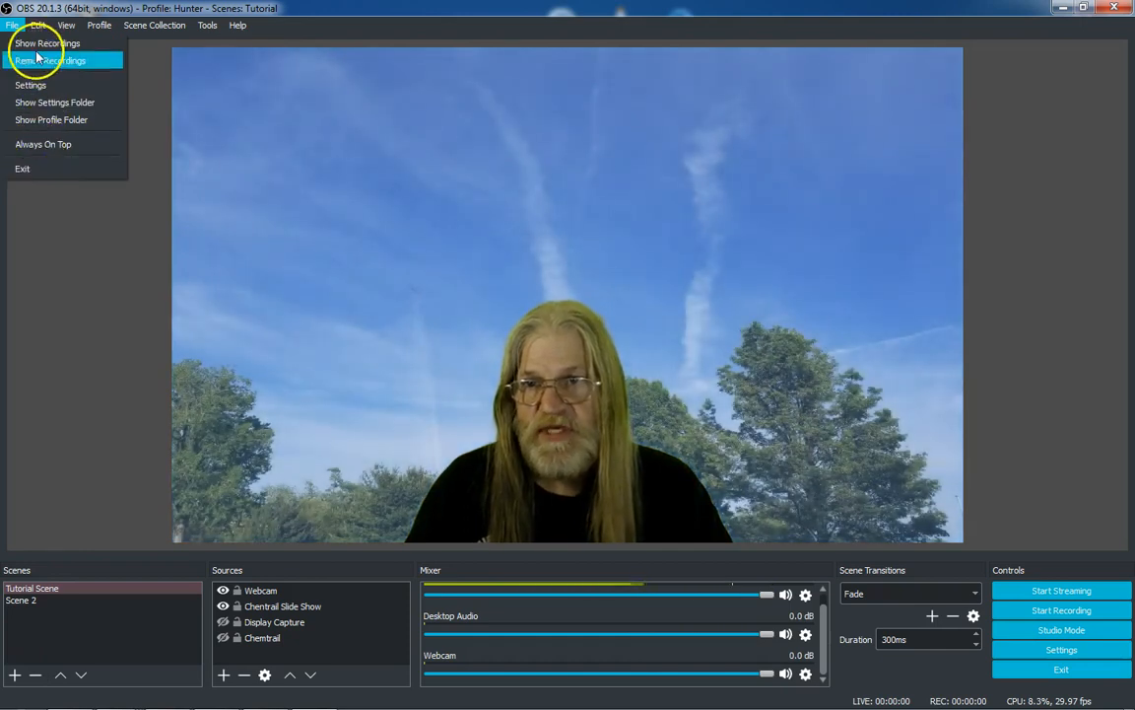
{"action": "left_click", "coordinate": [48, 122]}
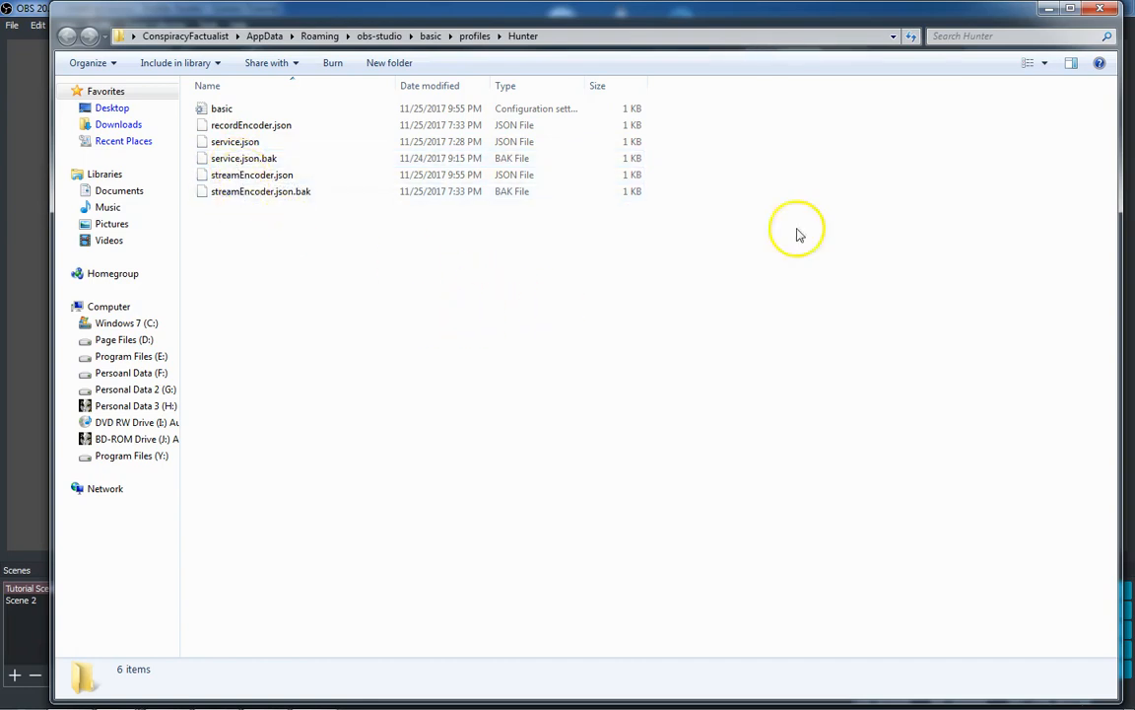
{"action": "left_click", "coordinate": [1101, 12]}
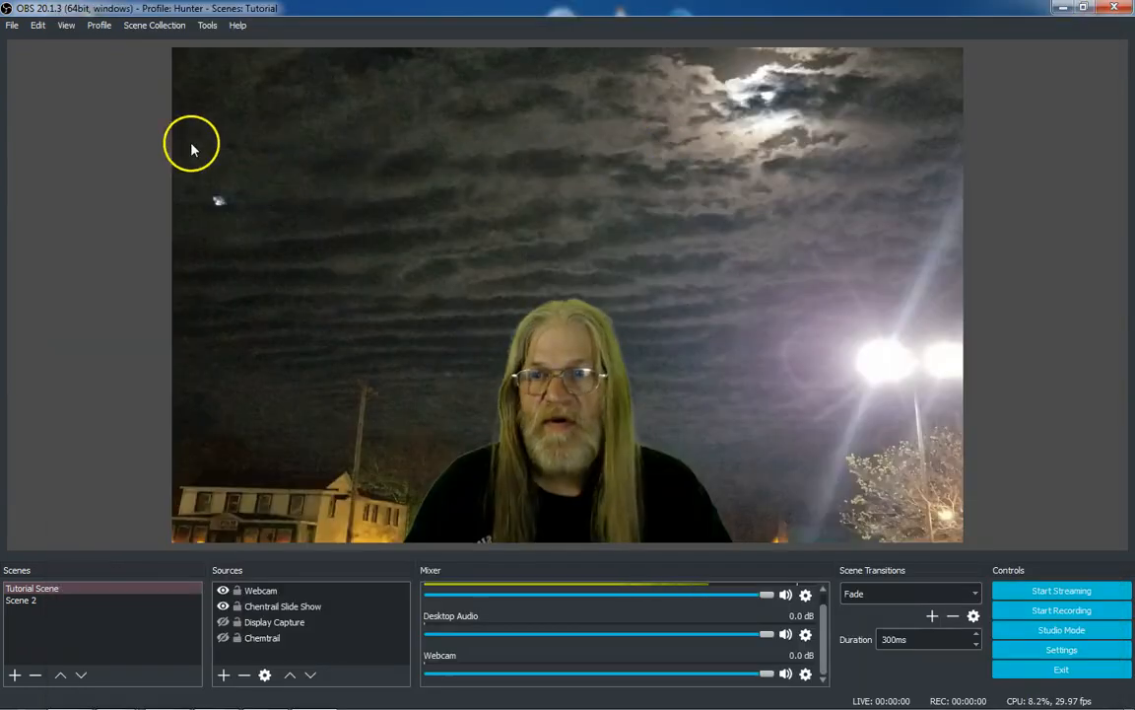
Open the settings folder and browse its crashes subfolder, then minimize the window
{"action": "left_click", "coordinate": [12, 25]}
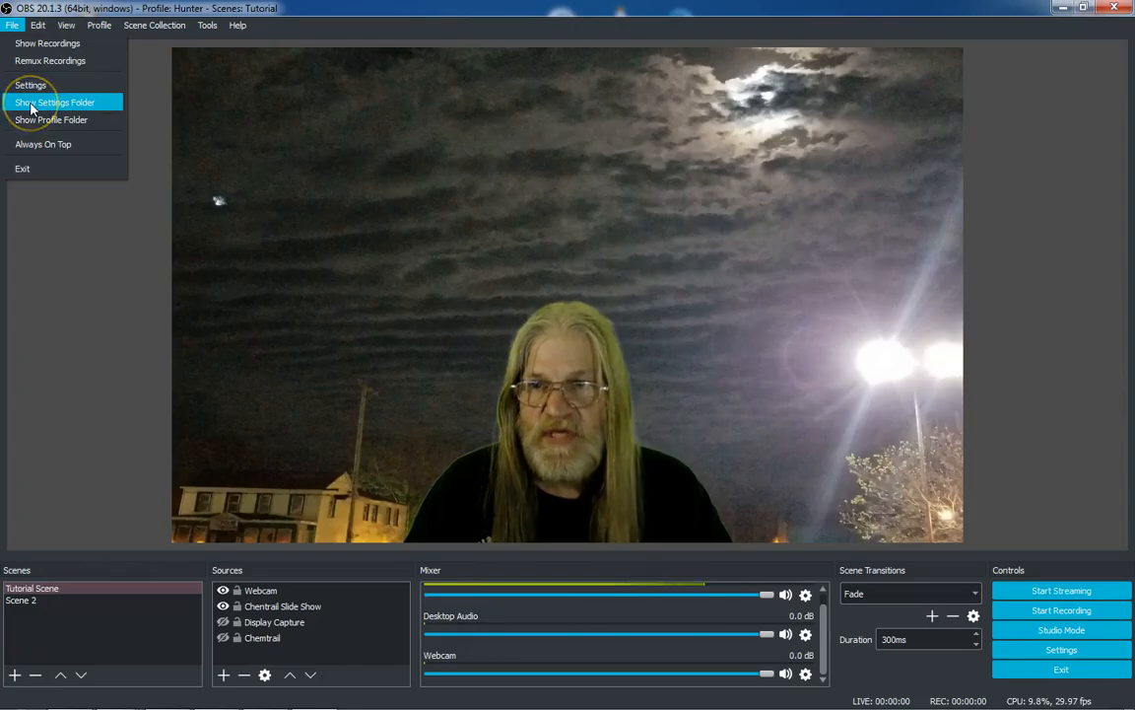
{"action": "left_click", "coordinate": [31, 103]}
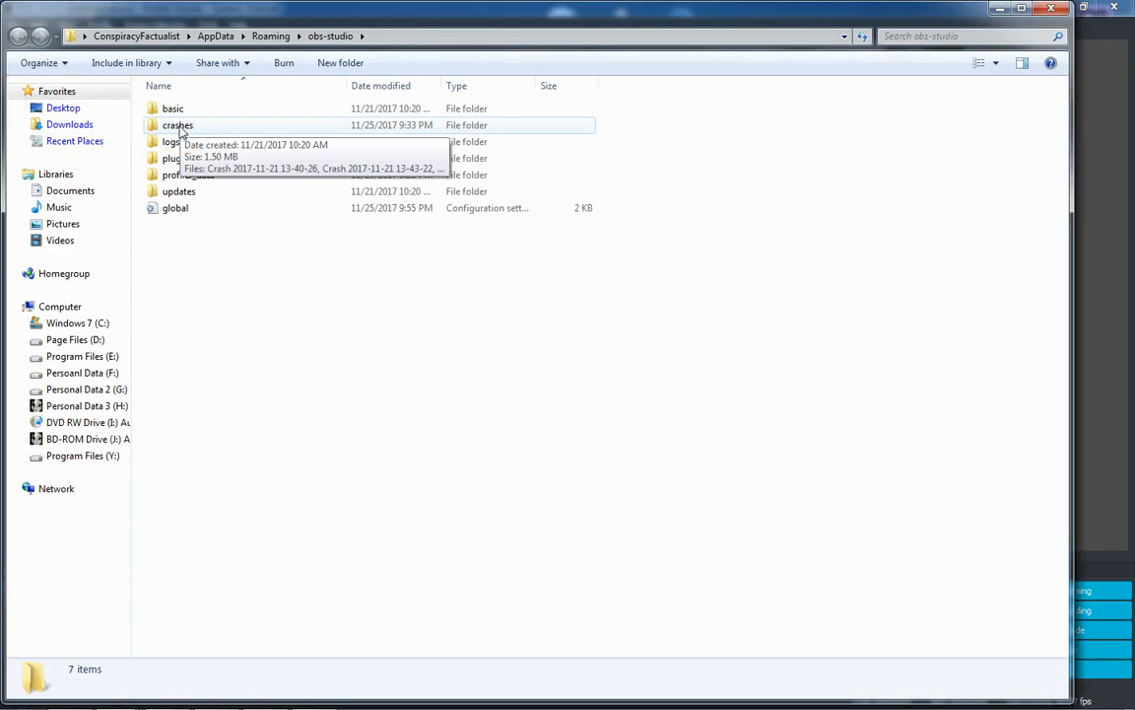
{"action": "double_click", "coordinate": [180, 129]}
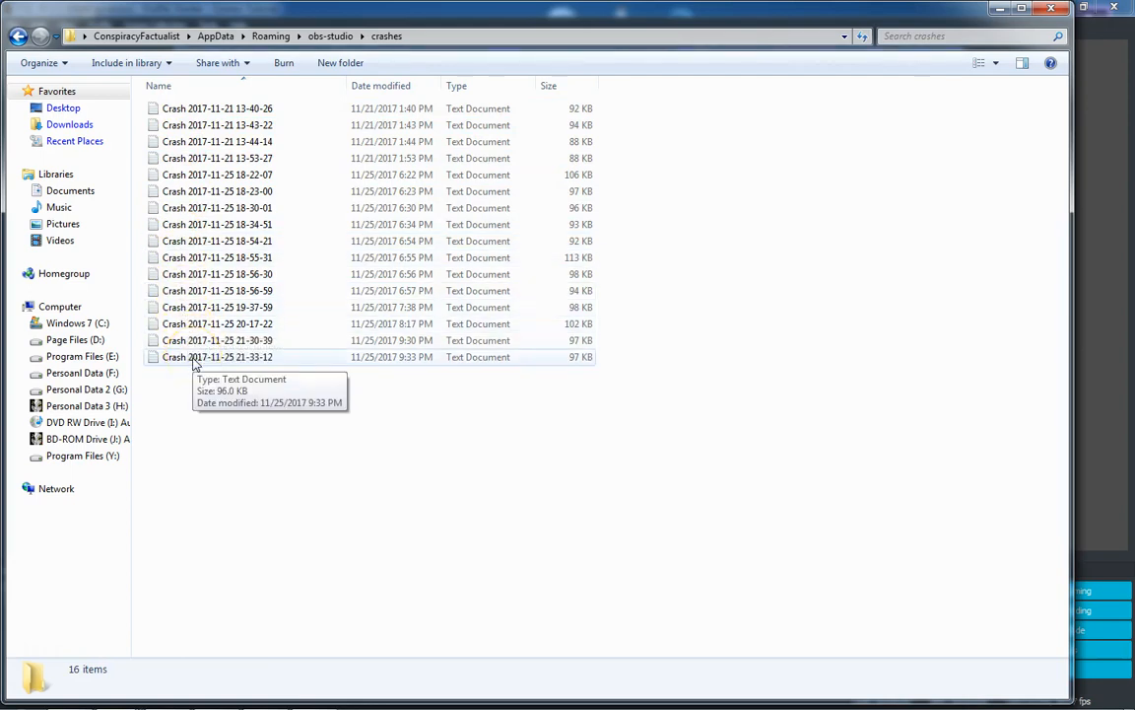
{"action": "left_click", "coordinate": [998, 12]}
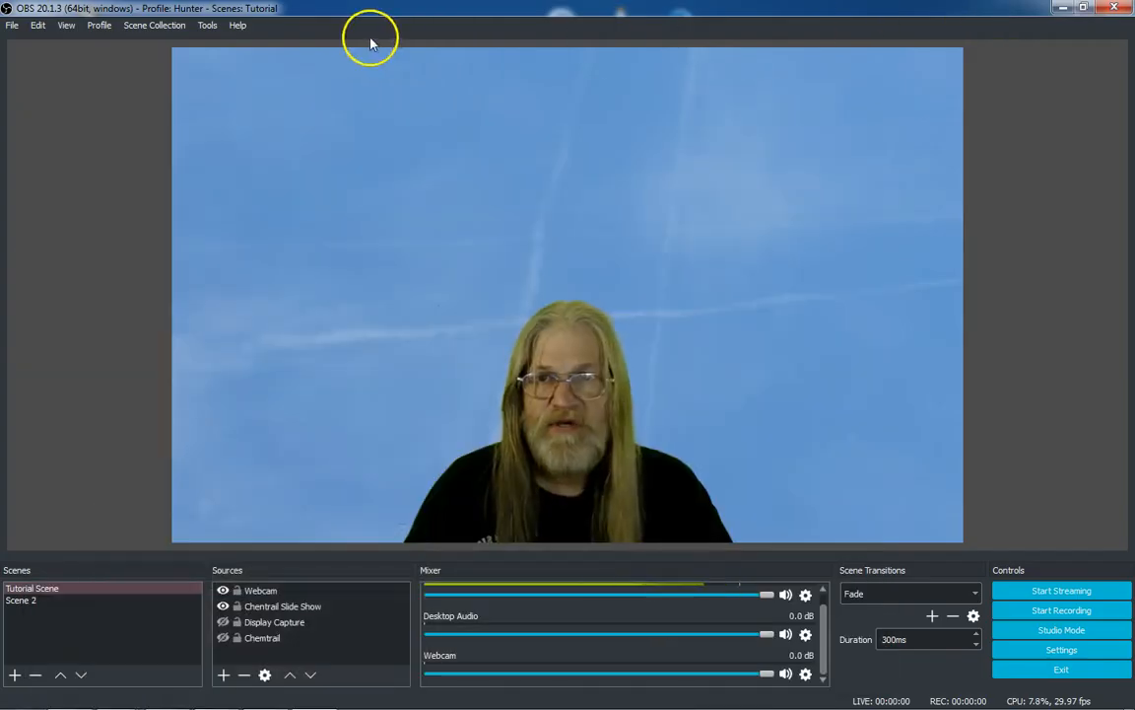
Look through the Help menu's Log Files options without choosing one
{"action": "left_click", "coordinate": [238, 24]}
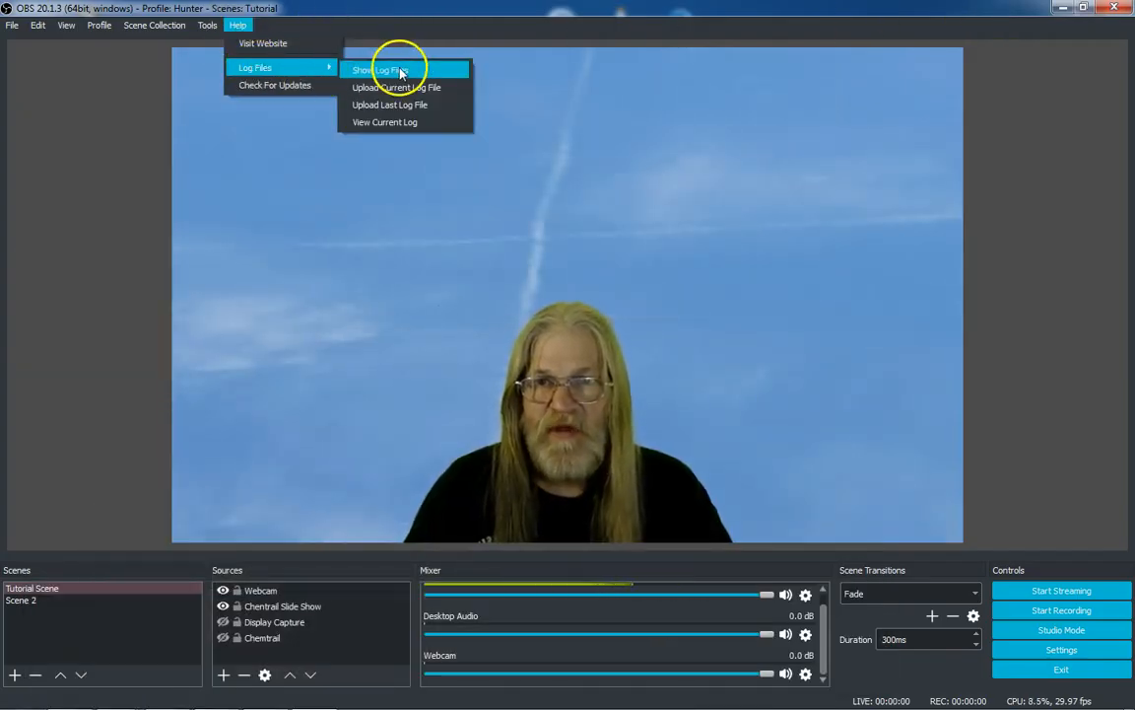
{"action": "left_click", "coordinate": [99, 144]}
Reopen the settings folder, view its contents, and close the window
{"action": "left_click", "coordinate": [11, 25]}
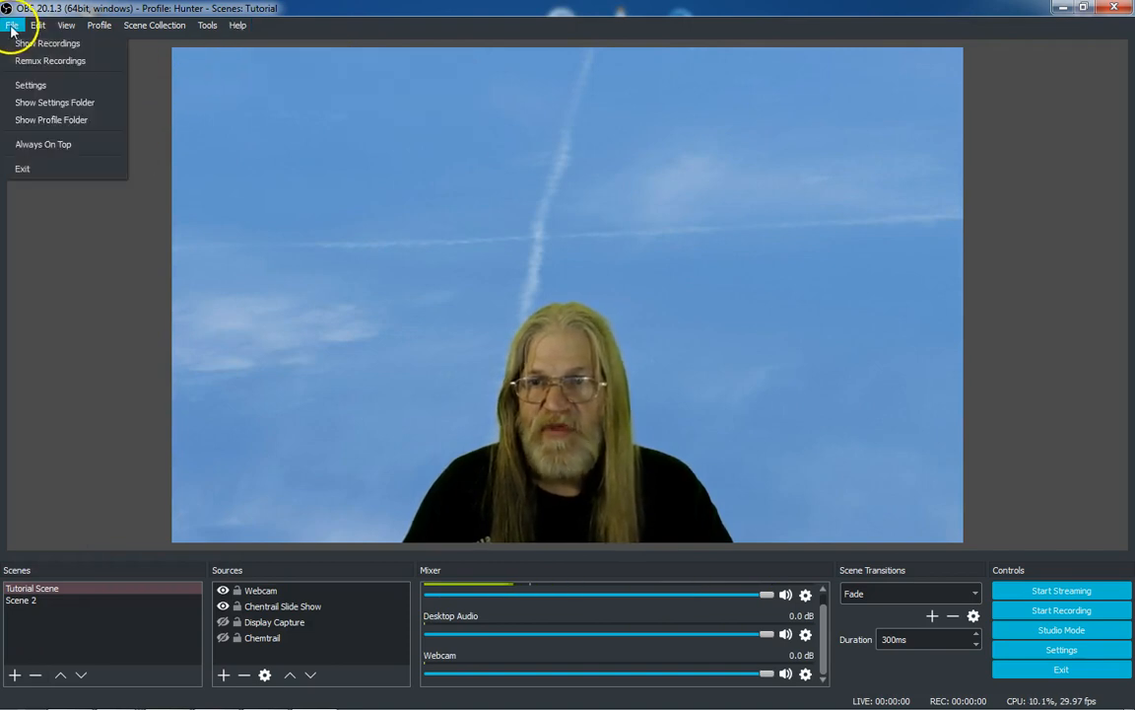
{"action": "left_click", "coordinate": [39, 103]}
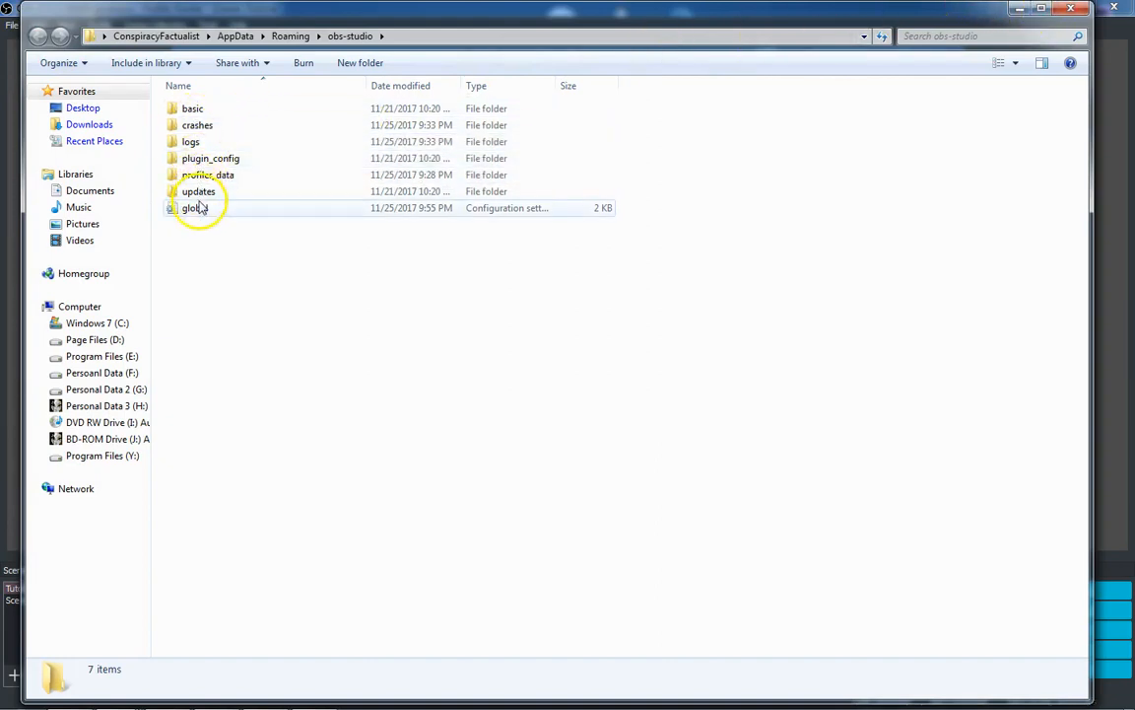
{"action": "left_click", "coordinate": [1068, 10]}
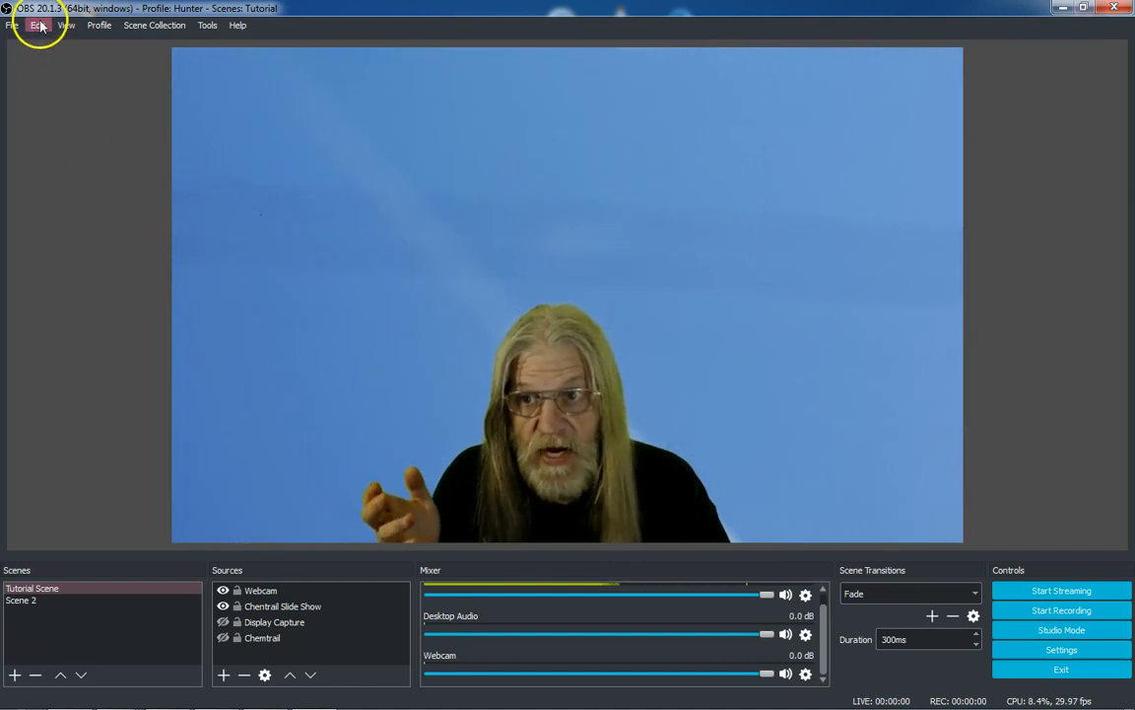
Select the Webcam source and copy its filters
{"action": "left_click", "coordinate": [40, 28]}
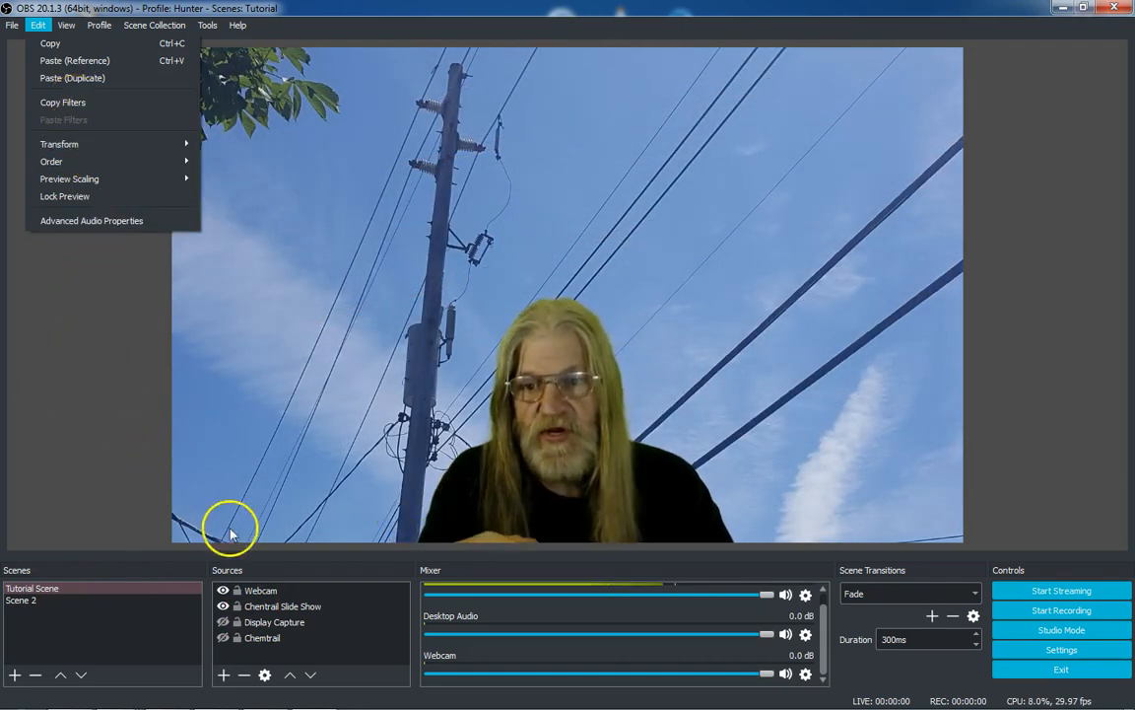
{"action": "left_click", "coordinate": [269, 596]}
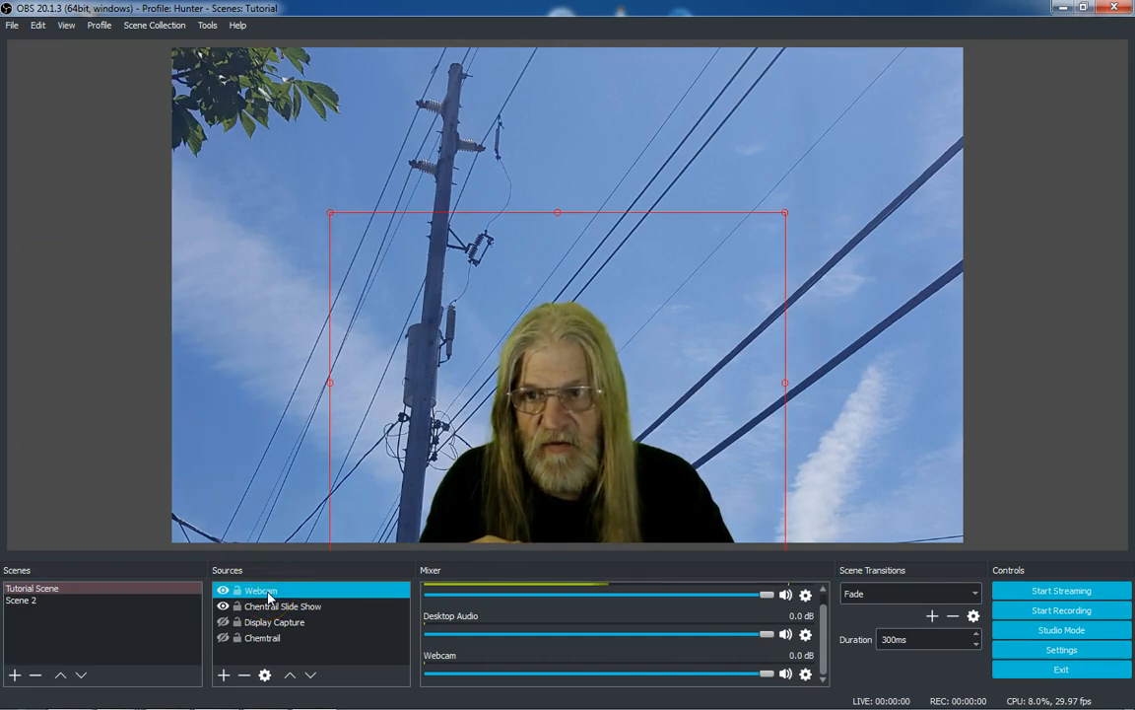
{"action": "left_click", "coordinate": [38, 25]}
{"action": "left_click", "coordinate": [47, 107]}
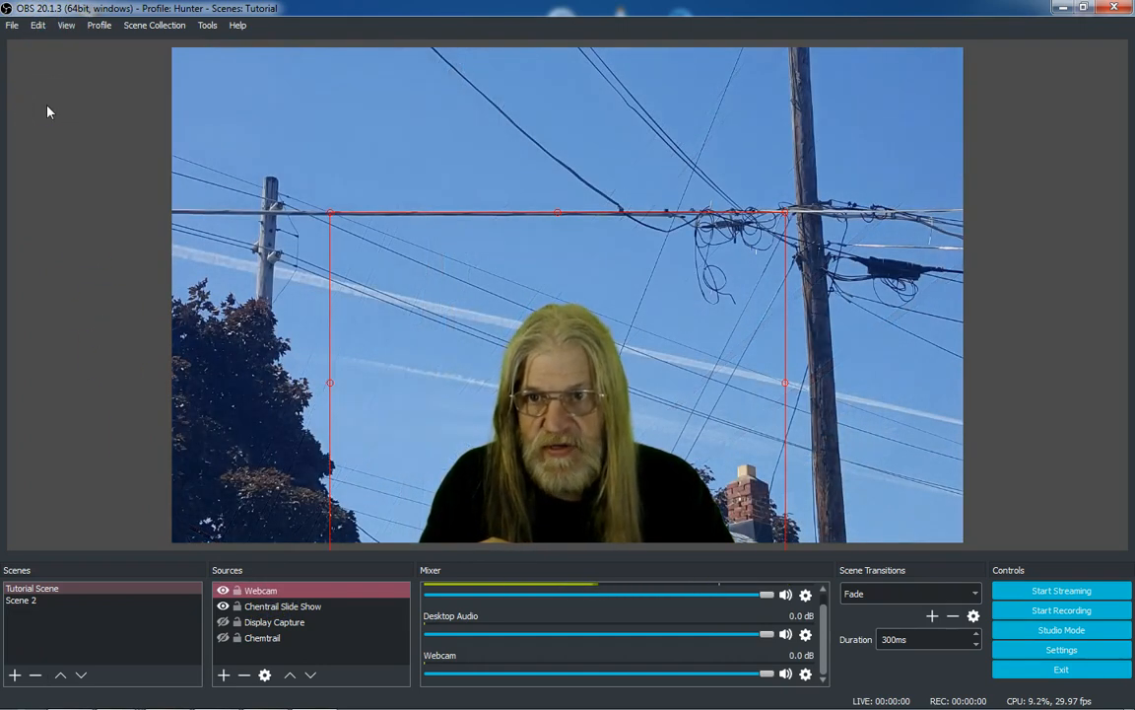
Deselect the source and browse the Edit menu's filter and Transform options
{"action": "left_click", "coordinate": [255, 590]}
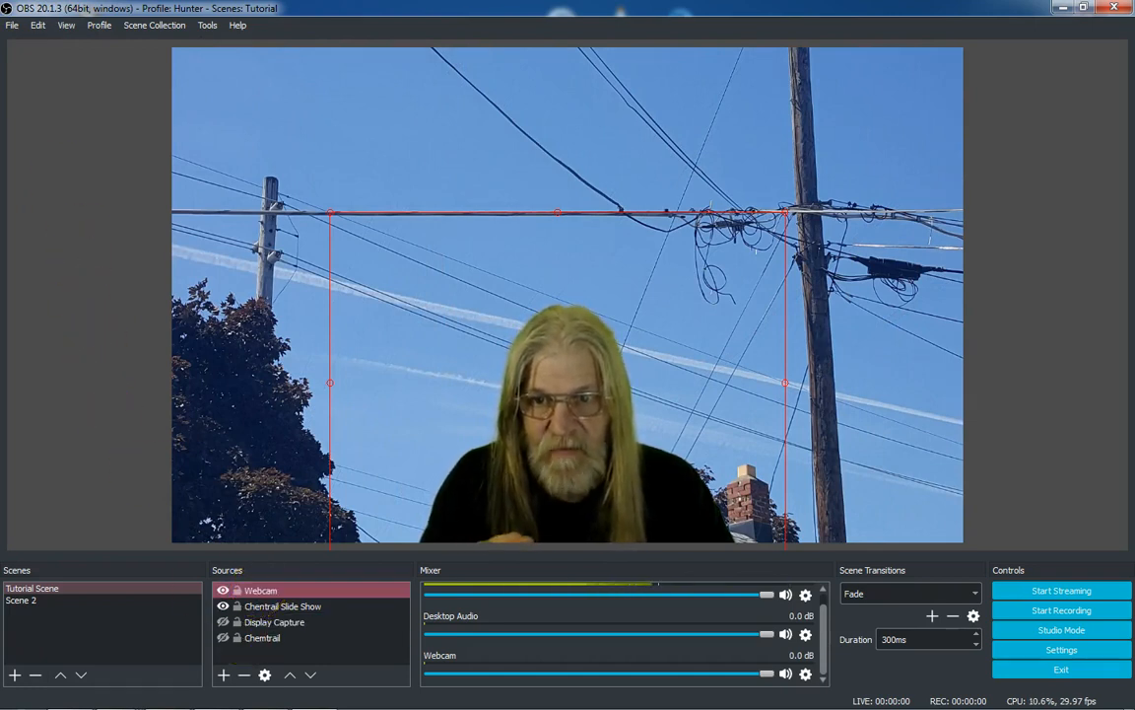
{"action": "left_click", "coordinate": [45, 415]}
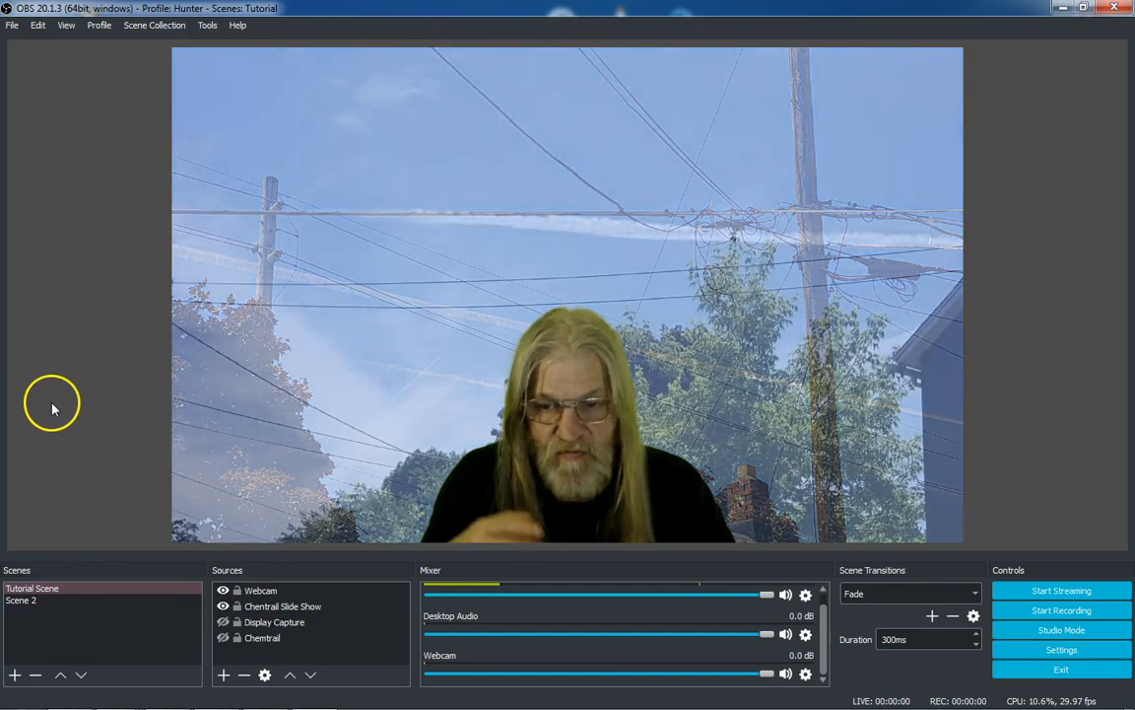
{"action": "left_click", "coordinate": [37, 26]}
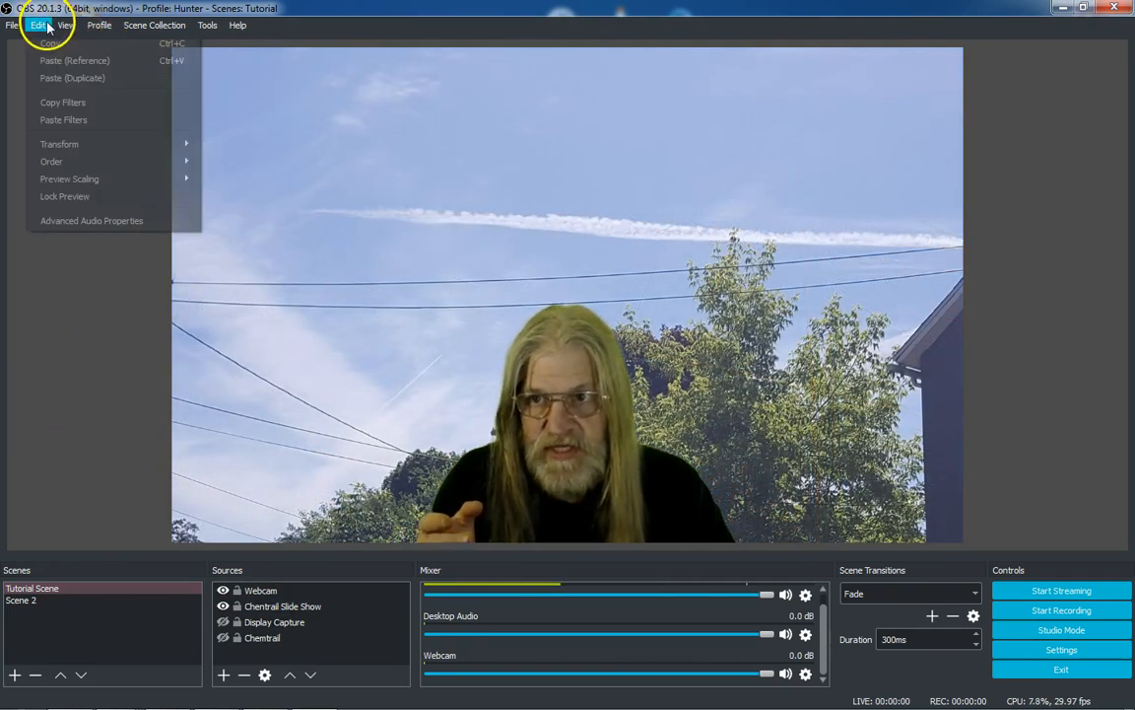
{"action": "left_click", "coordinate": [70, 109]}
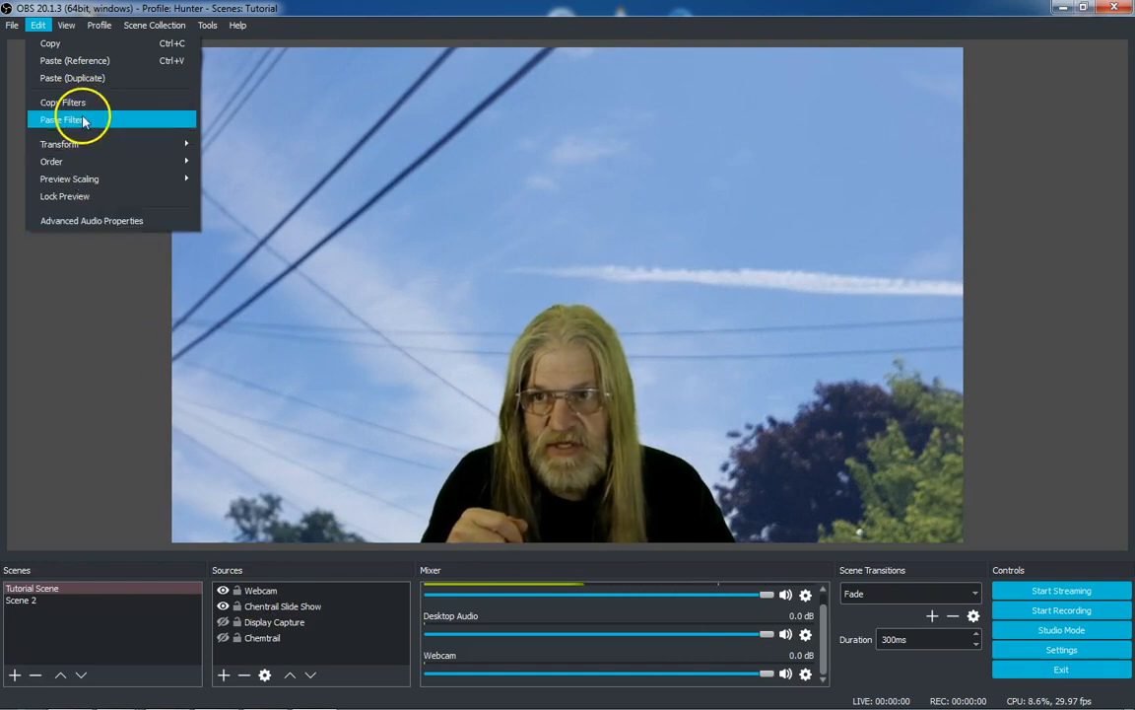
{"action": "mouse_move", "coordinate": [67, 150]}
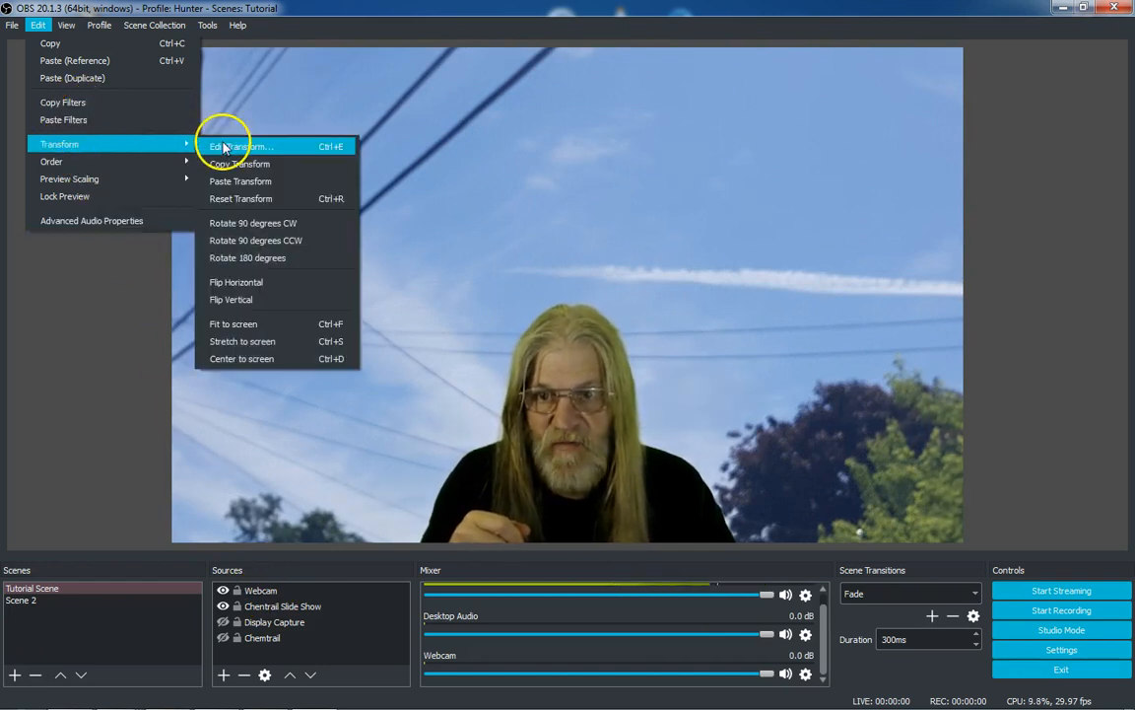
Open the Webcam source's context menu and browse its Transform options
{"action": "left_click", "coordinate": [258, 592]}
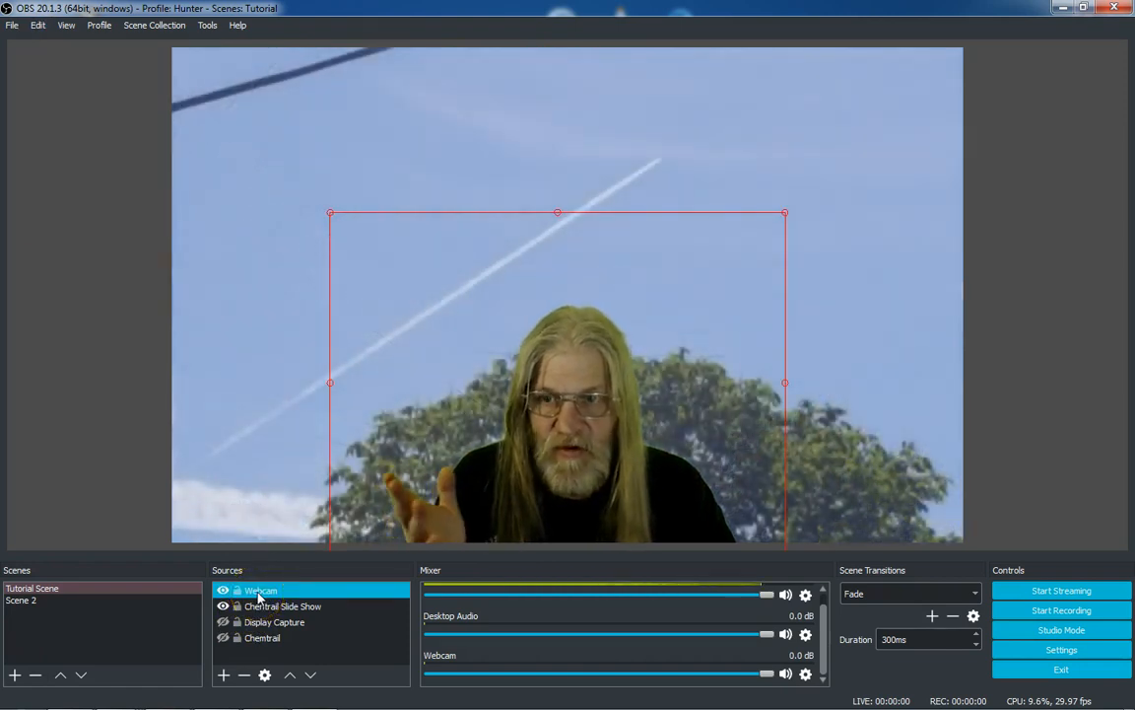
{"action": "right_click", "coordinate": [258, 594]}
{"action": "mouse_move", "coordinate": [300, 422]}
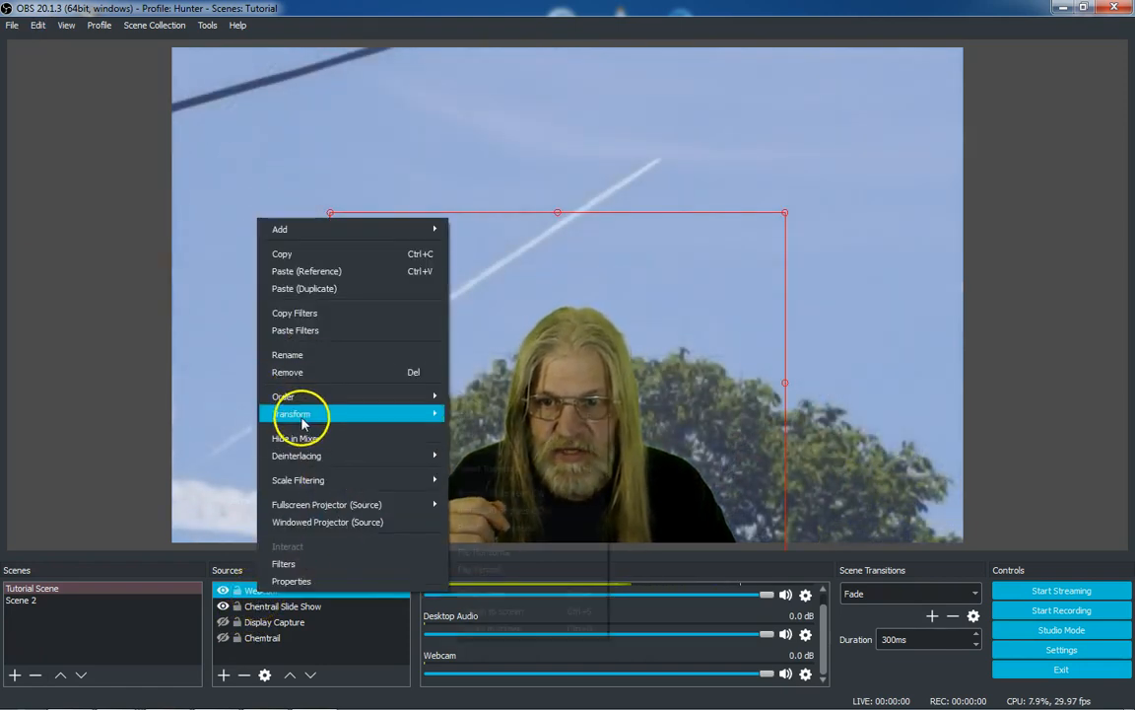
{"action": "left_click", "coordinate": [107, 361]}
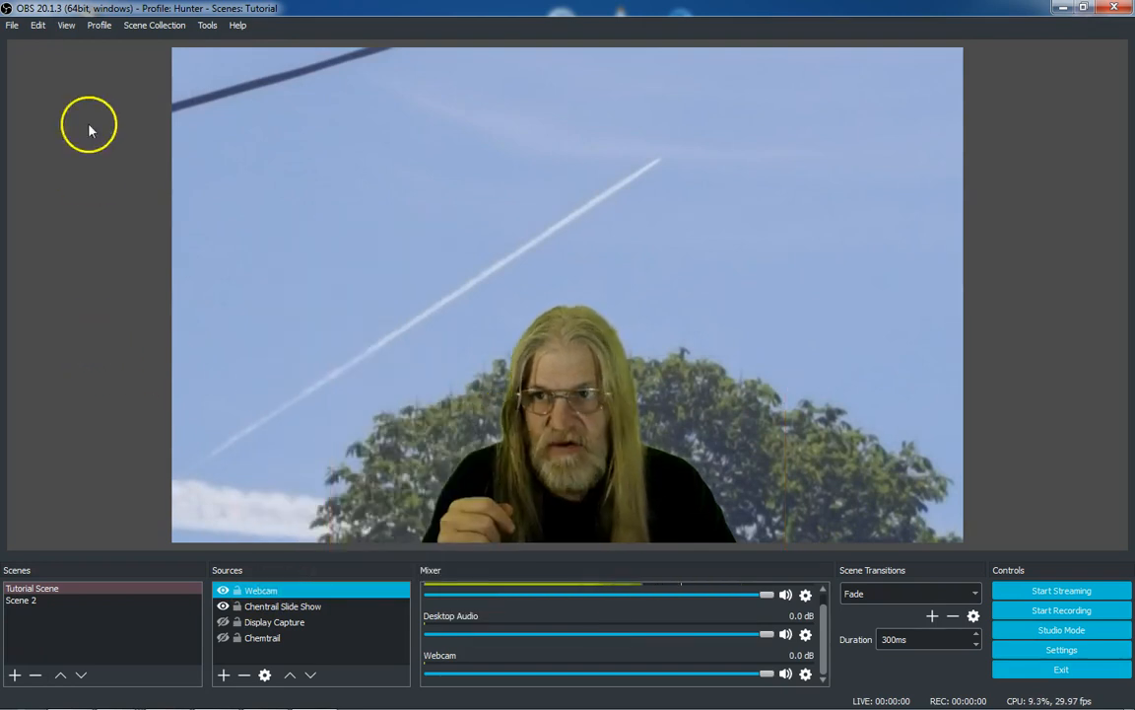
Browse the Edit menu's Order options for source stacking
{"action": "left_click", "coordinate": [35, 26]}
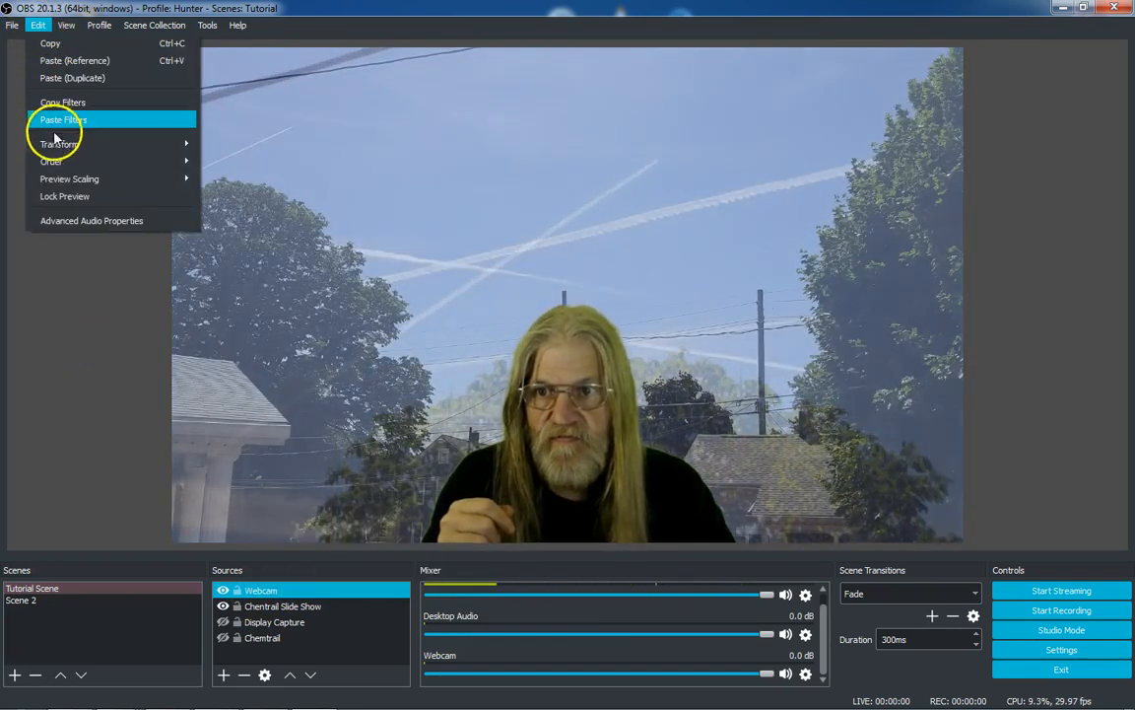
{"action": "mouse_move", "coordinate": [68, 165]}
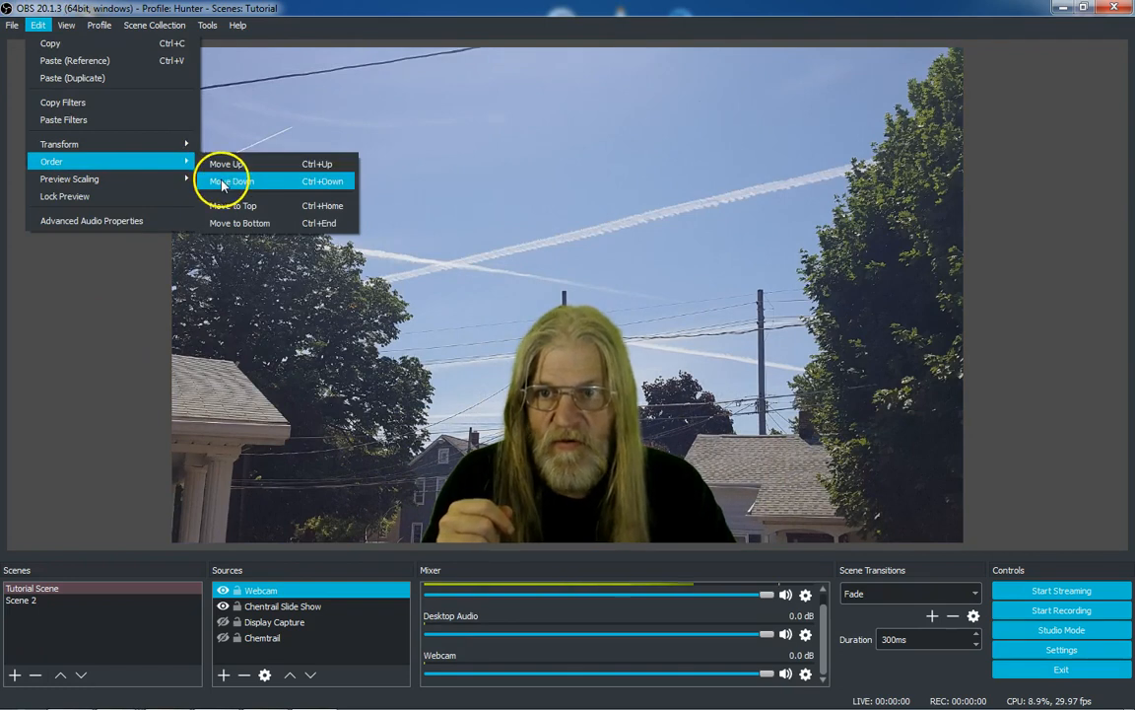
{"action": "left_click", "coordinate": [137, 380]}
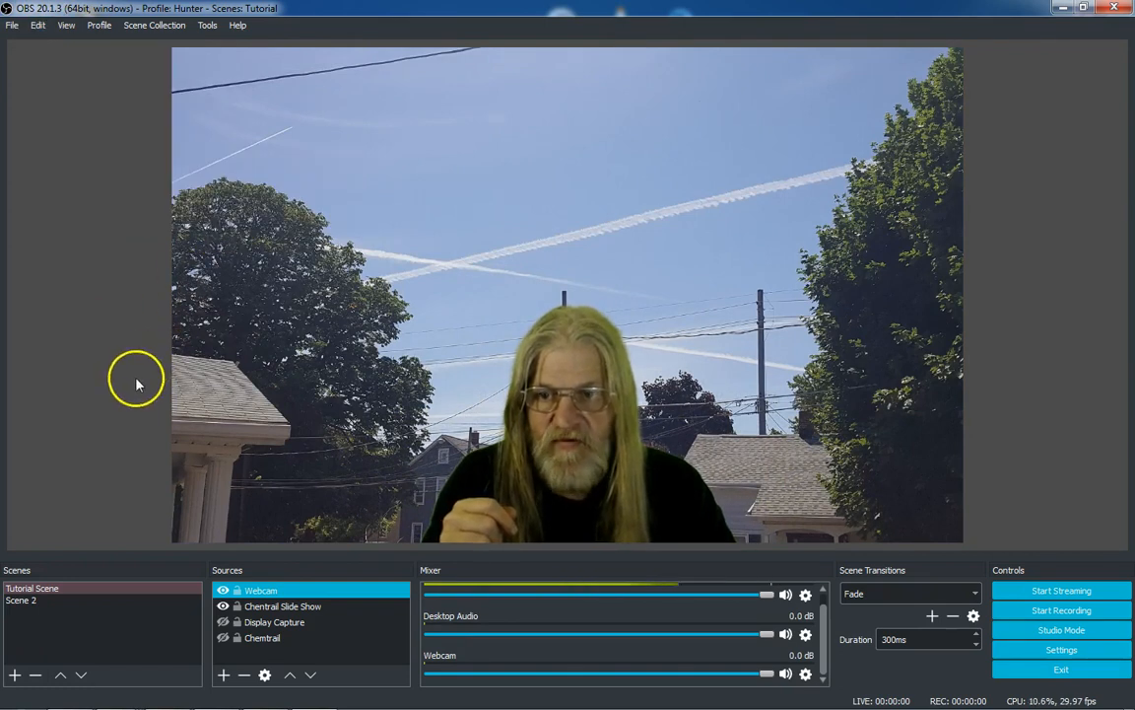
Select the Webcam source and switch to Scene 2
{"action": "left_click", "coordinate": [259, 588]}
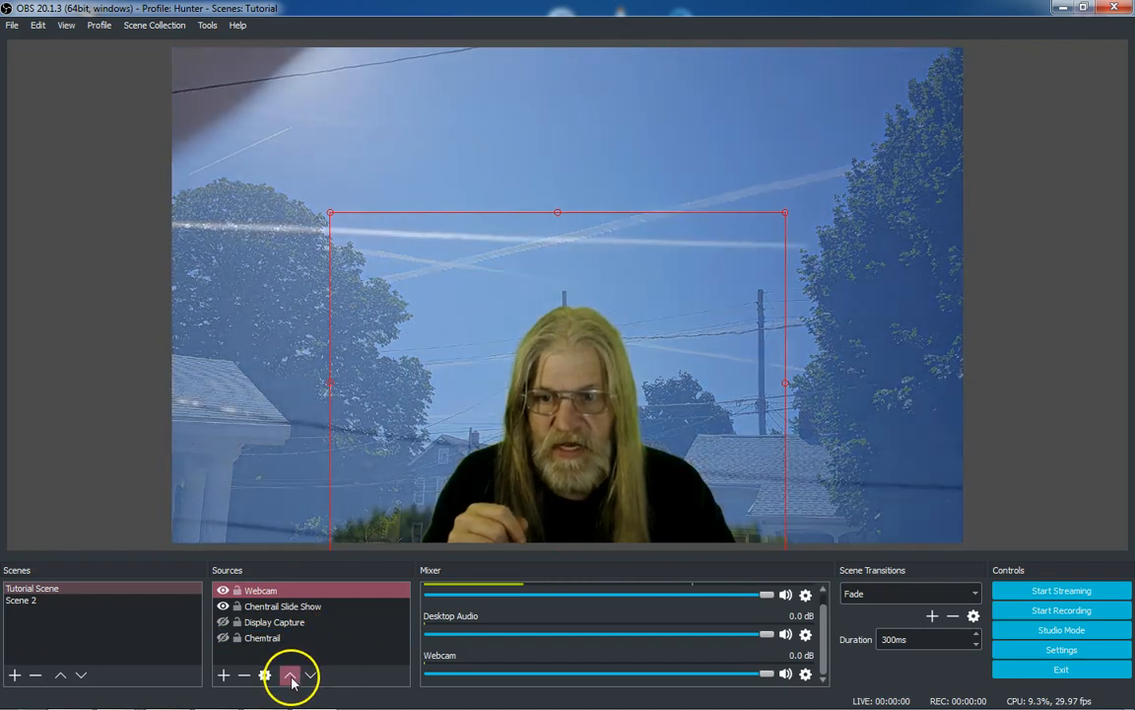
{"action": "left_click", "coordinate": [68, 602]}
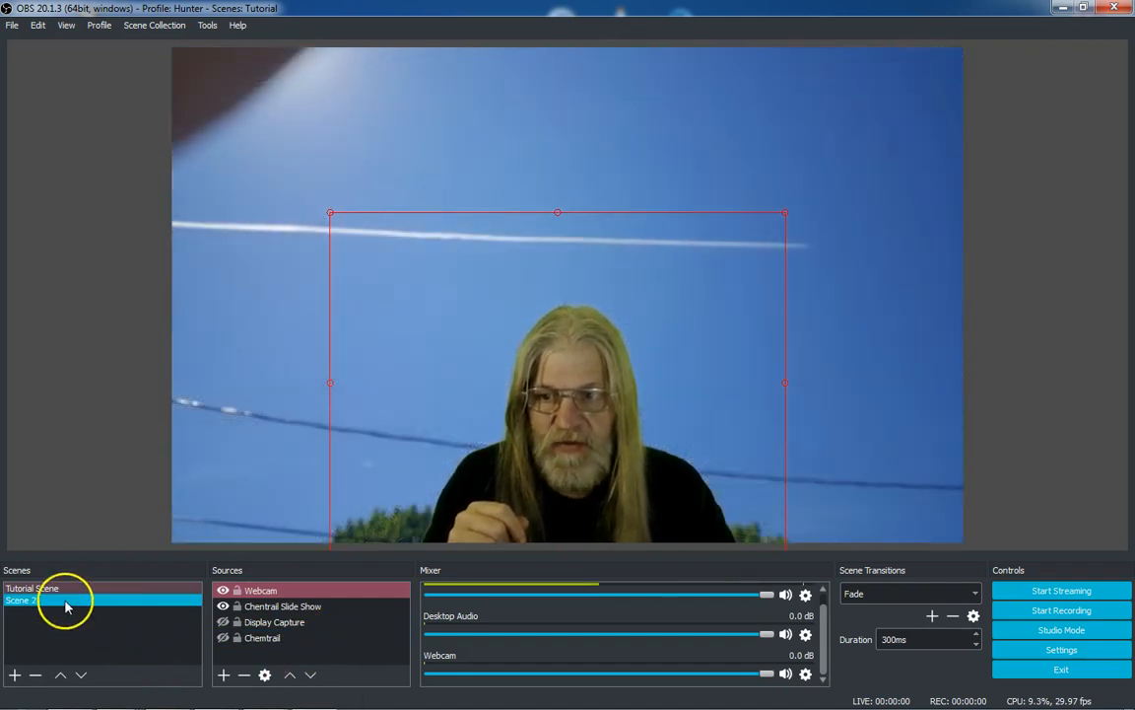
Switch back to Tutorial Scene and browse the Edit menu's options before dismissing it
{"action": "left_click", "coordinate": [67, 588]}
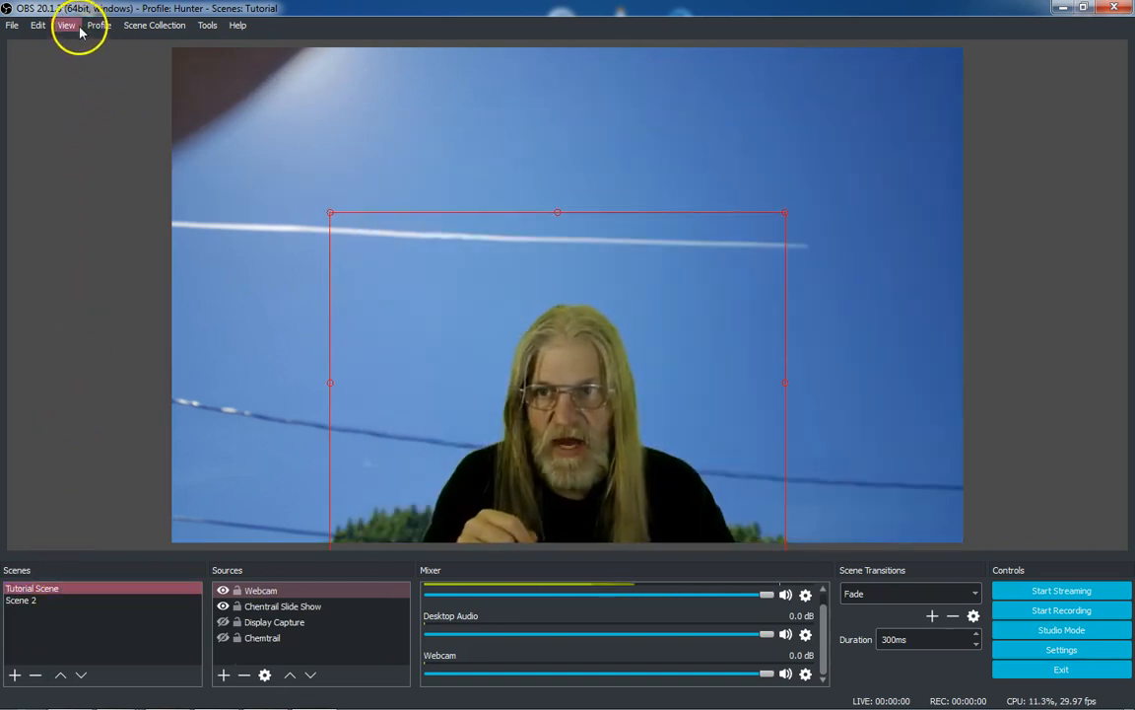
{"action": "left_click", "coordinate": [38, 24]}
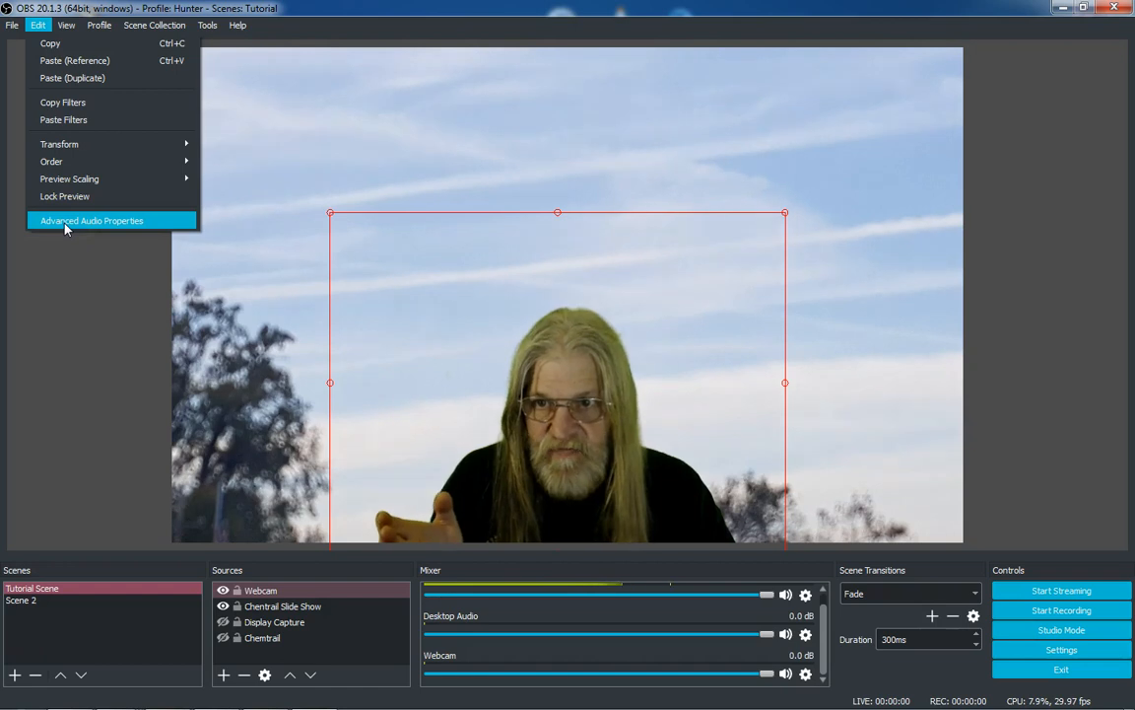
{"action": "left_click", "coordinate": [177, 298]}
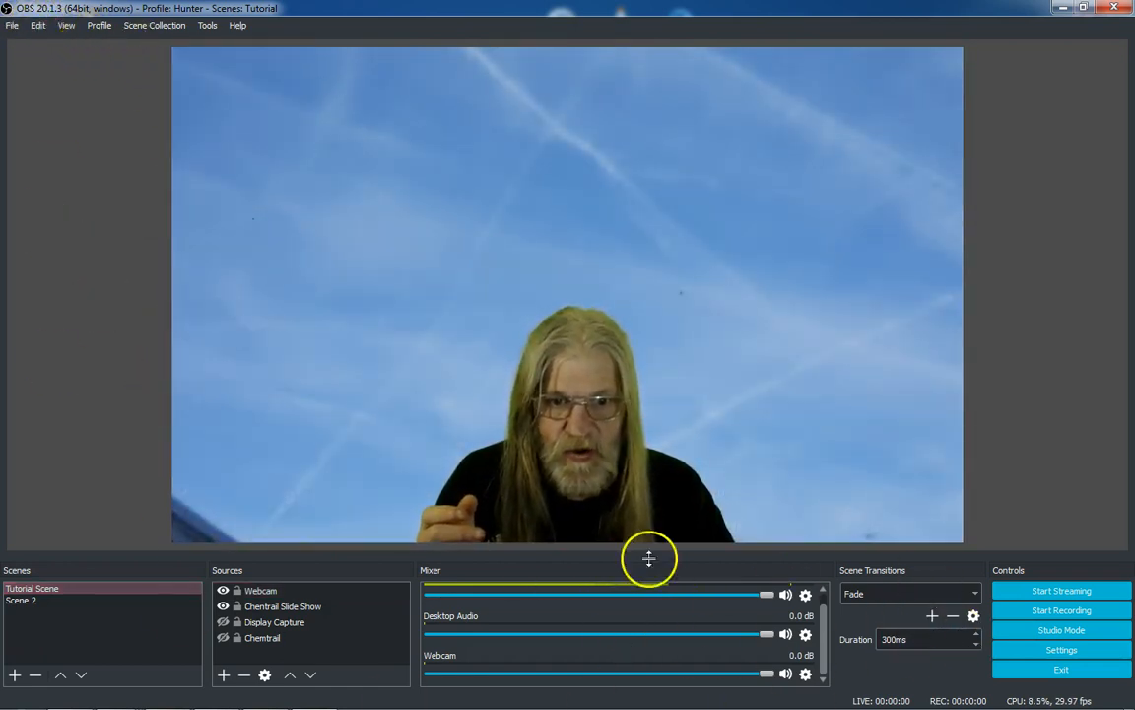
Hide the Scenes dock through the View menu's Docks list, then show it again
{"action": "left_click", "coordinate": [66, 25]}
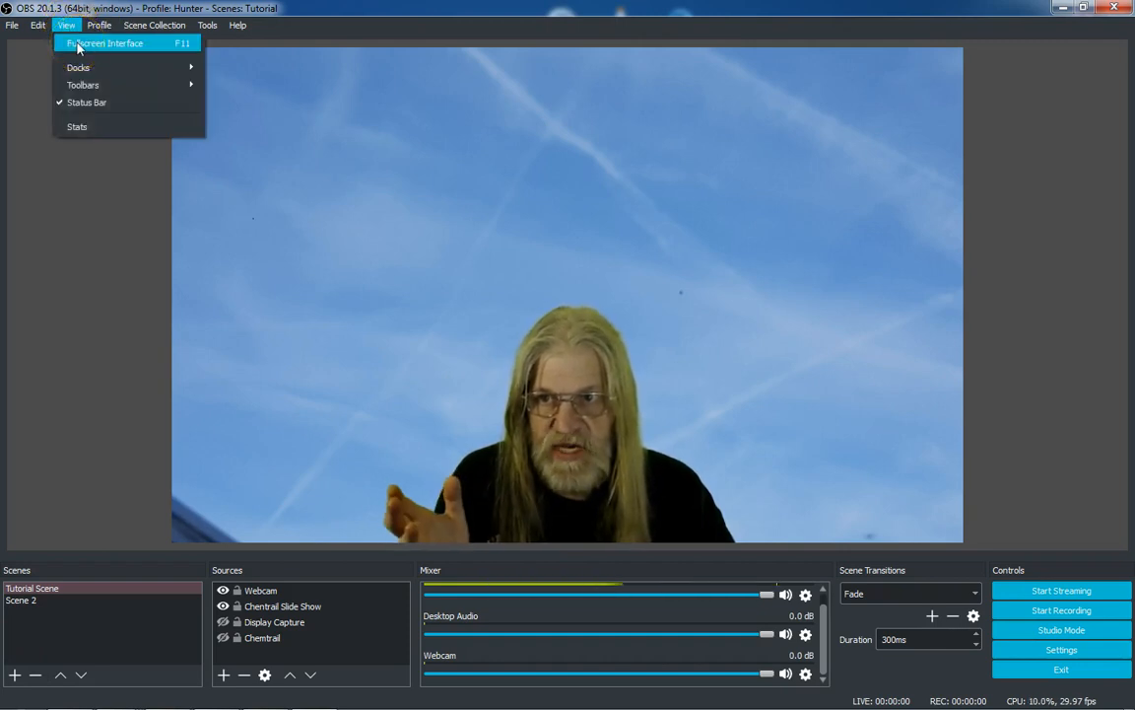
{"action": "mouse_move", "coordinate": [186, 67]}
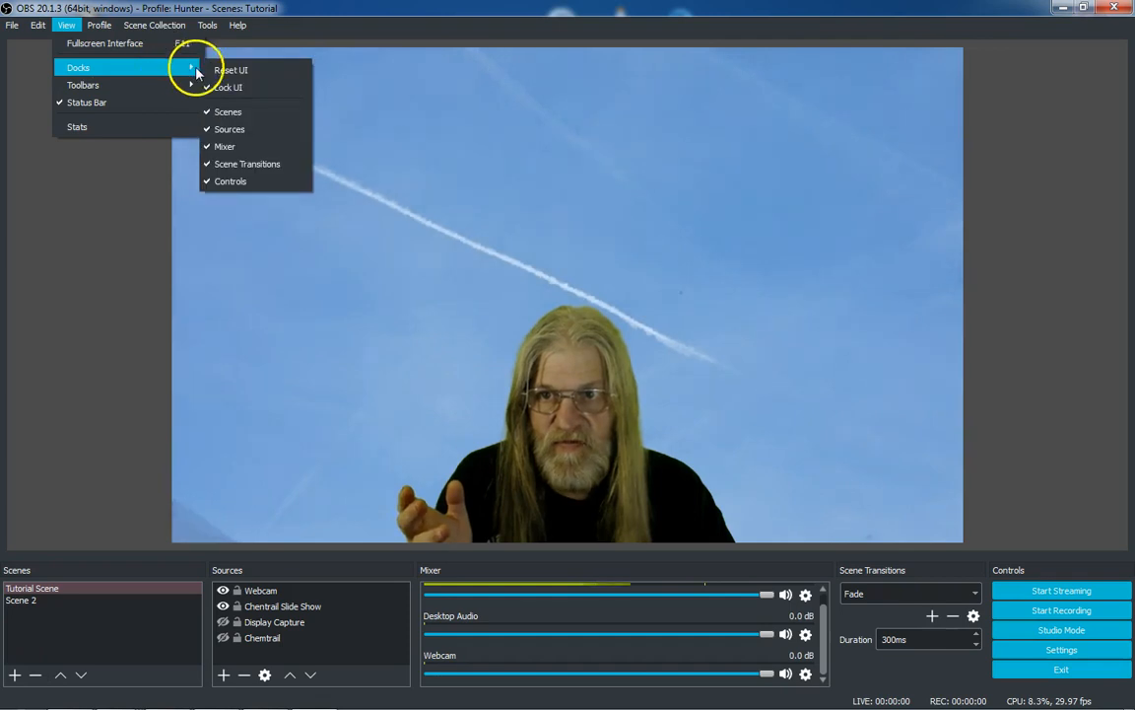
{"action": "left_click", "coordinate": [222, 117]}
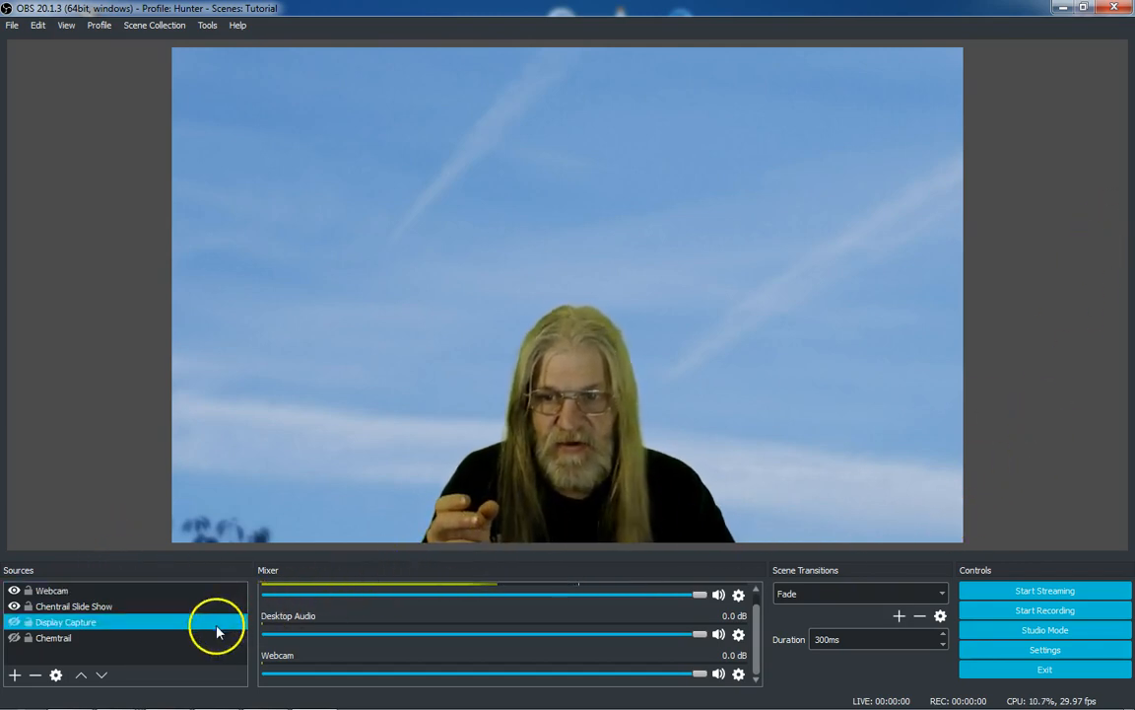
{"action": "left_click", "coordinate": [106, 27]}
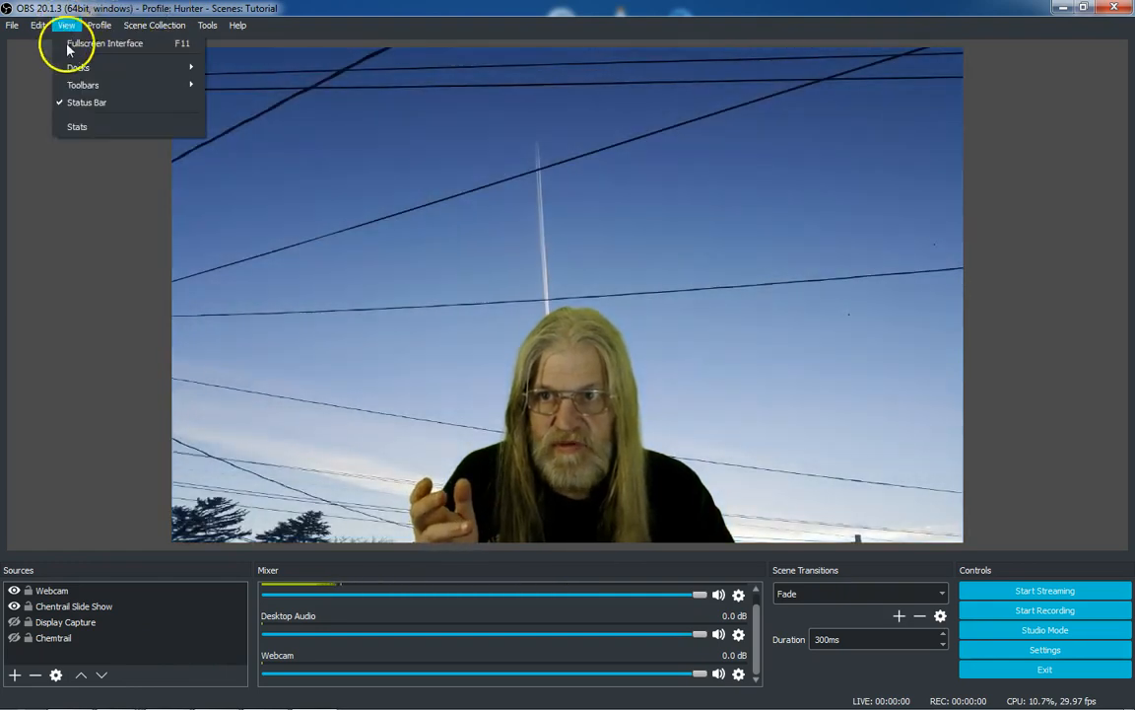
{"action": "mouse_move", "coordinate": [69, 69]}
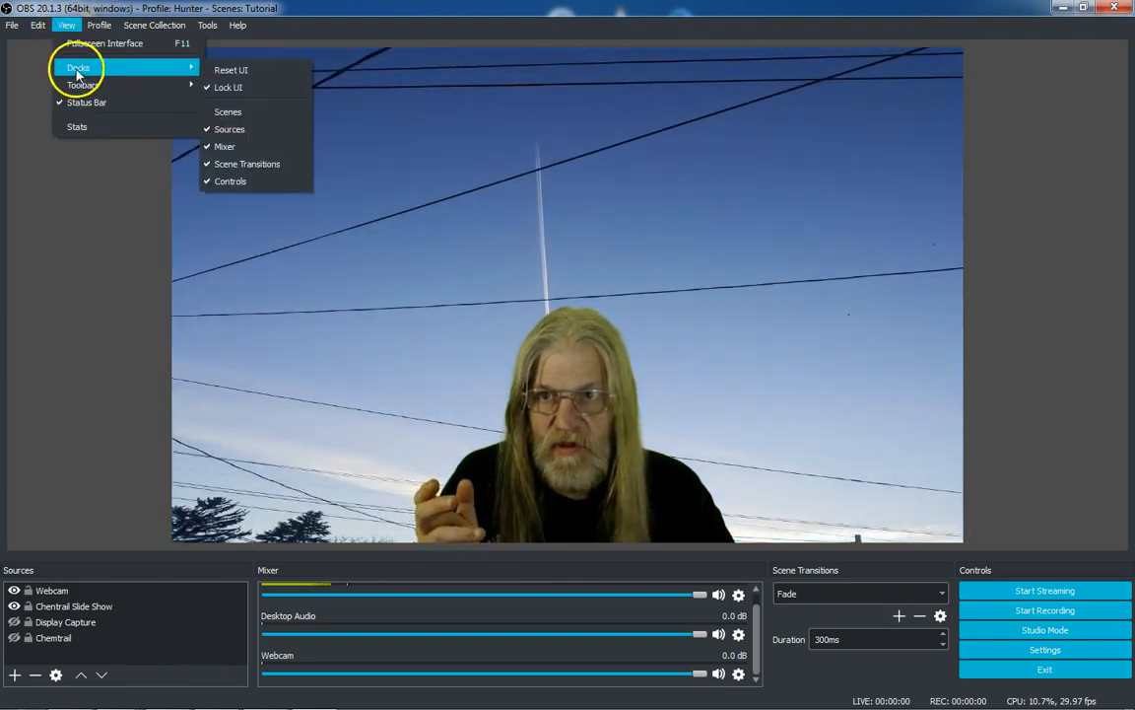
{"action": "left_click", "coordinate": [246, 116]}
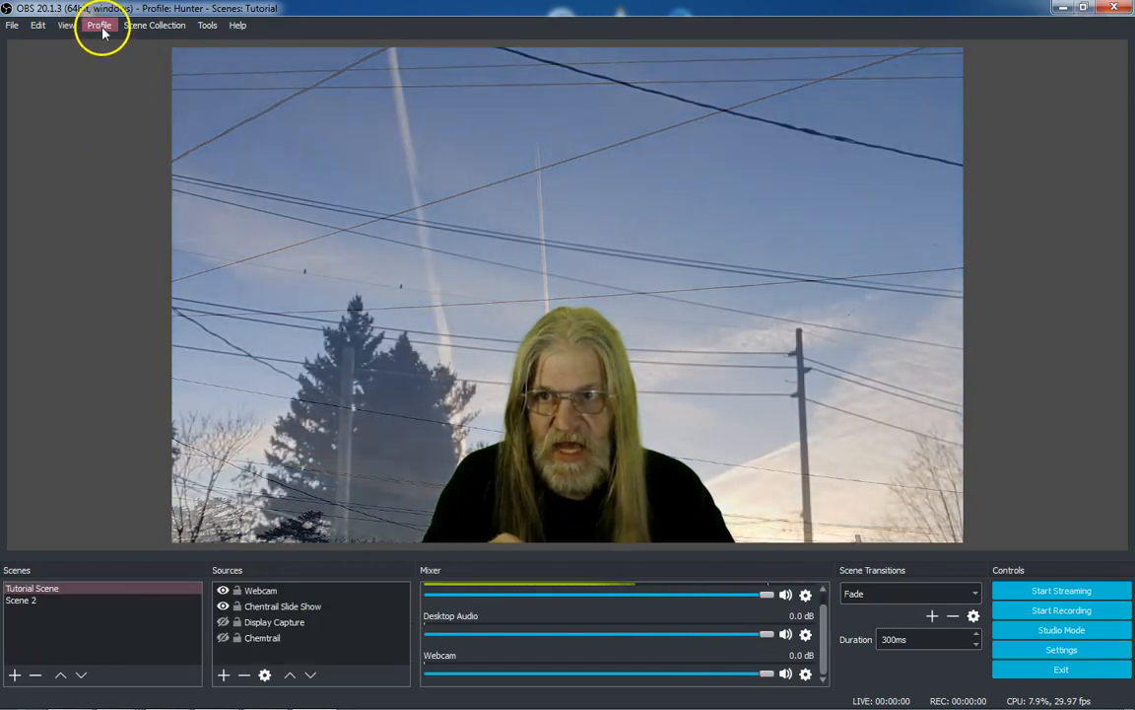
Toggle the Scenes dock off and back on a second time
{"action": "left_click", "coordinate": [63, 27]}
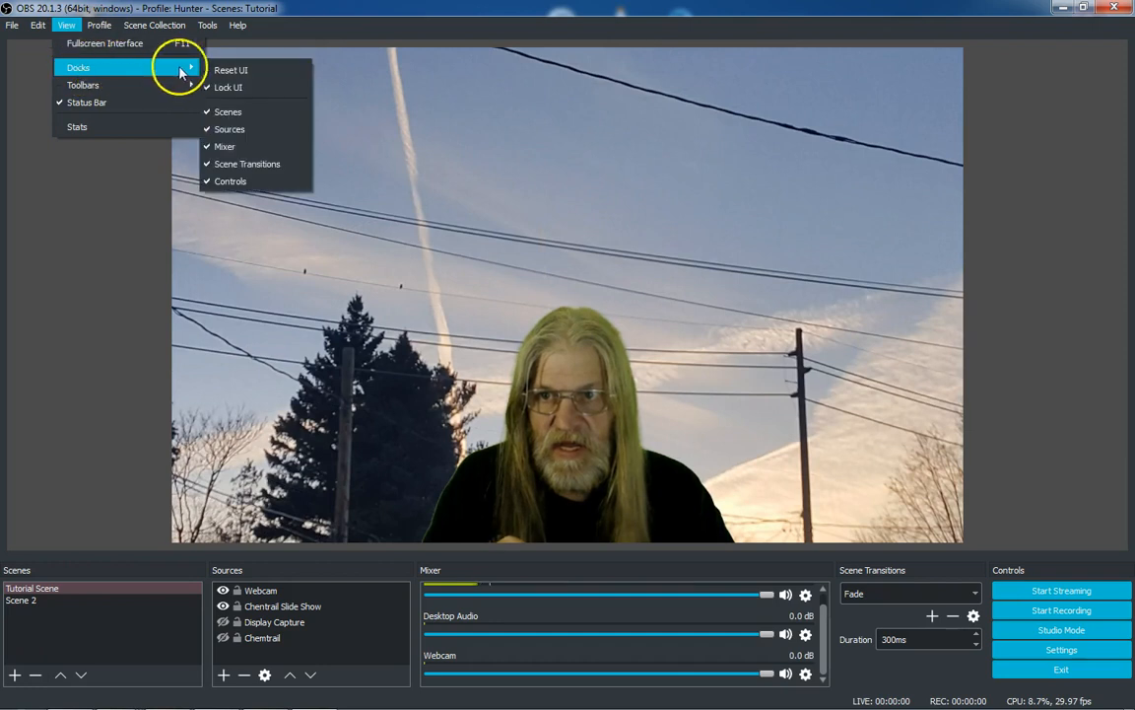
{"action": "left_click", "coordinate": [217, 112]}
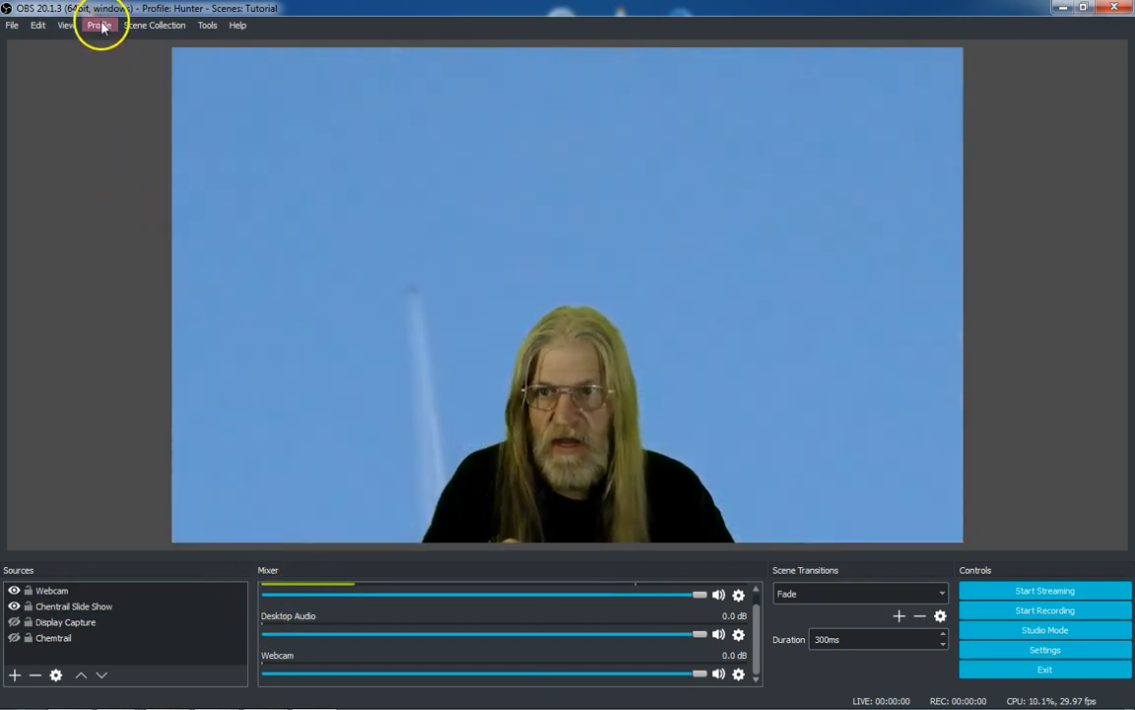
{"action": "left_click", "coordinate": [65, 24]}
{"action": "mouse_move", "coordinate": [147, 71]}
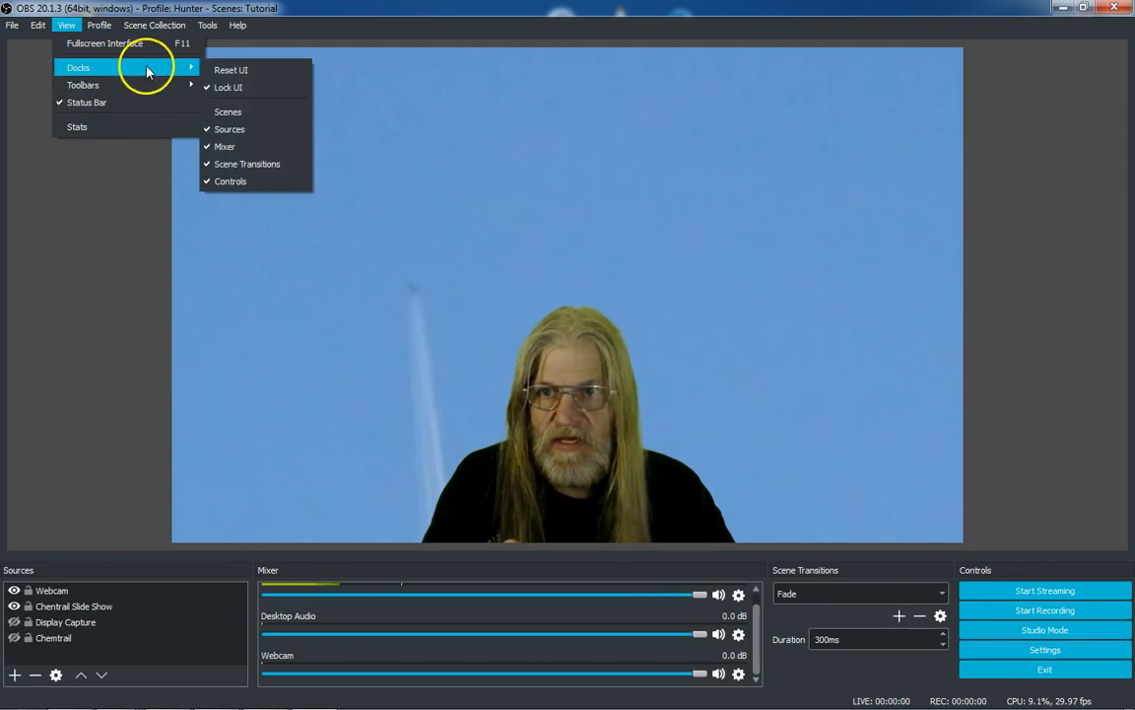
{"action": "left_click", "coordinate": [220, 112]}
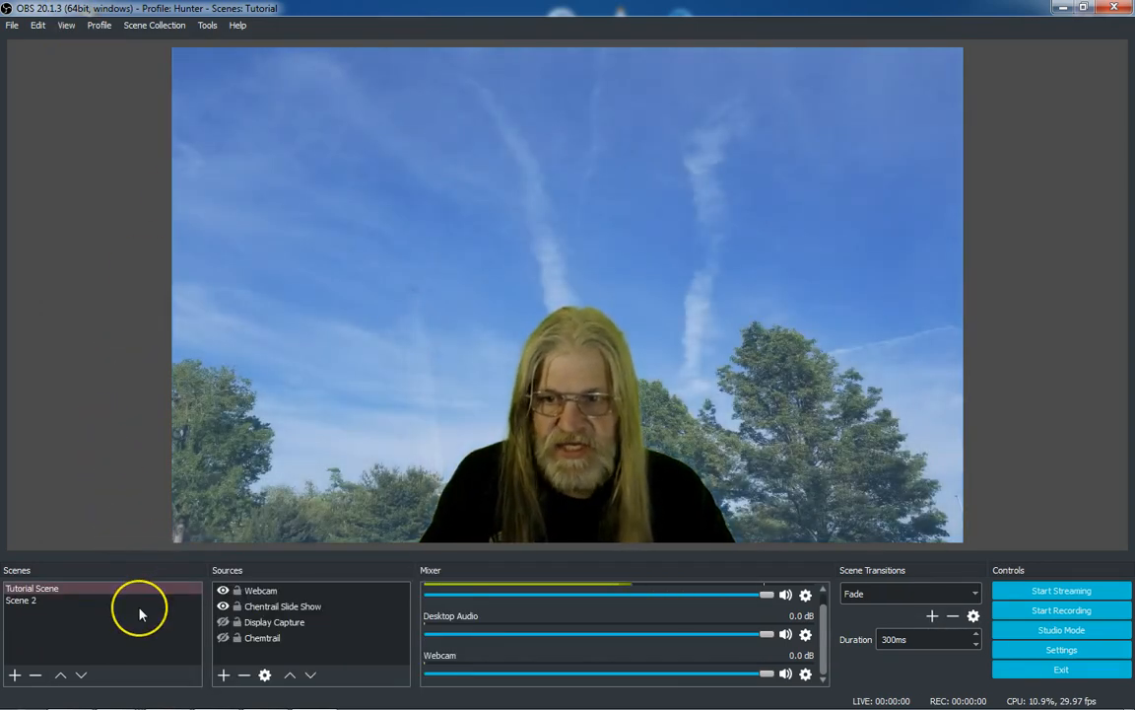
Open the Stats window from the View menu and close it
{"action": "left_click", "coordinate": [113, 153]}
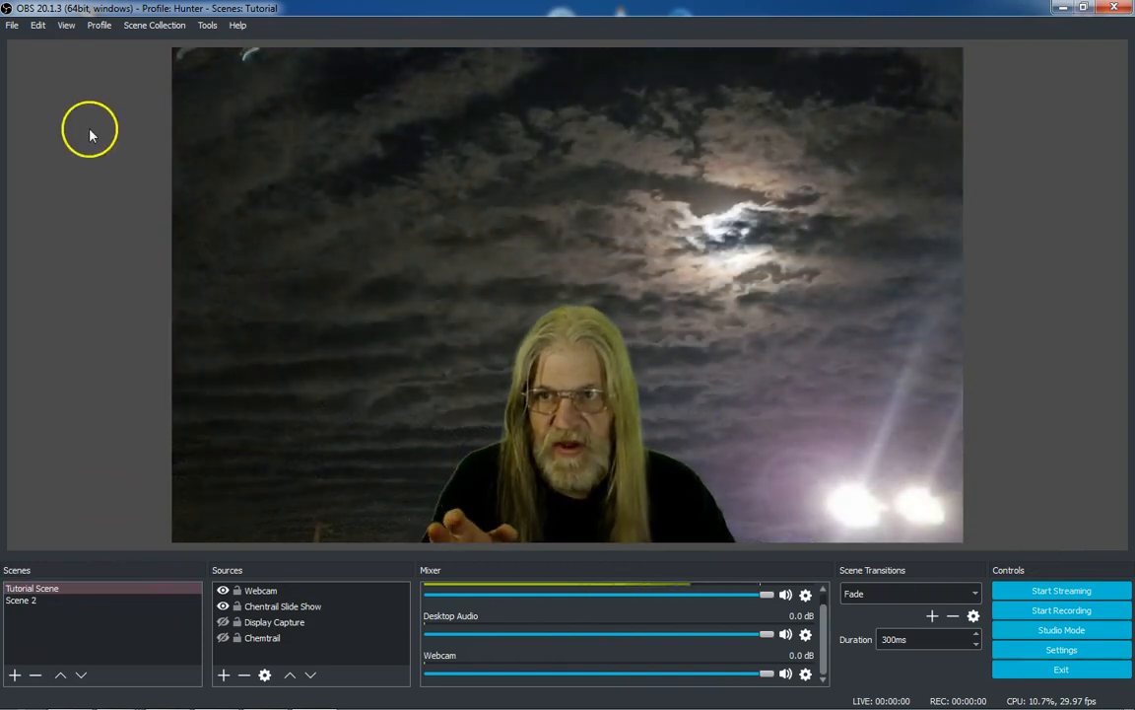
{"action": "left_click", "coordinate": [66, 25]}
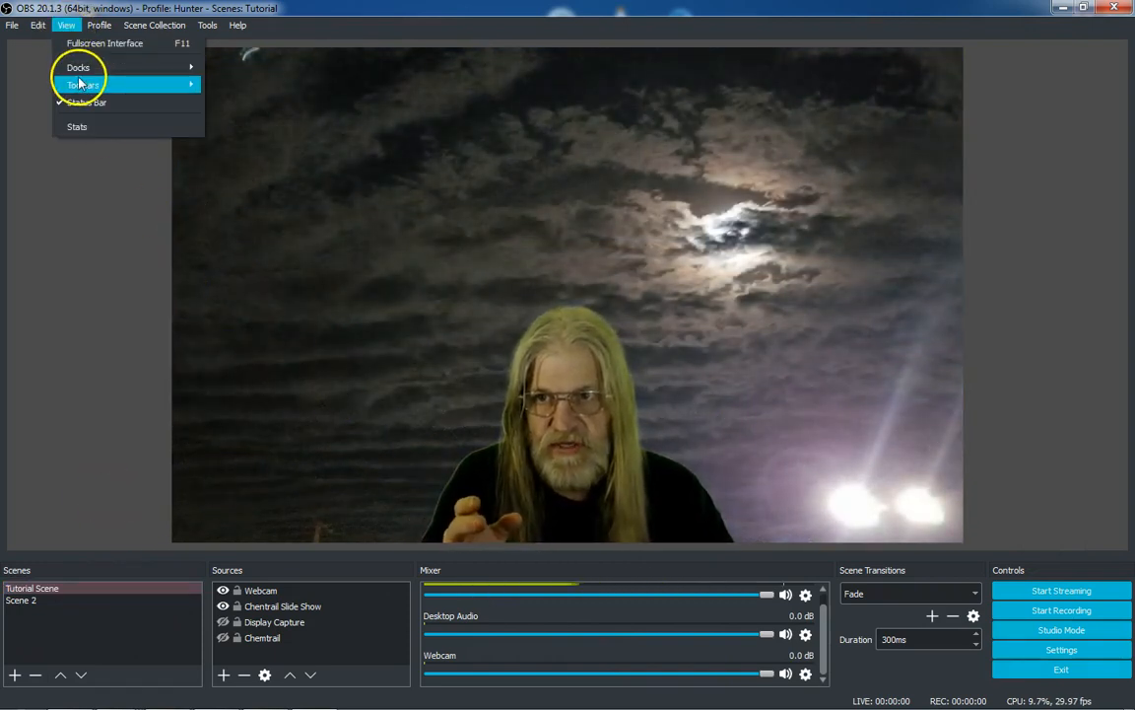
{"action": "mouse_move", "coordinate": [82, 87]}
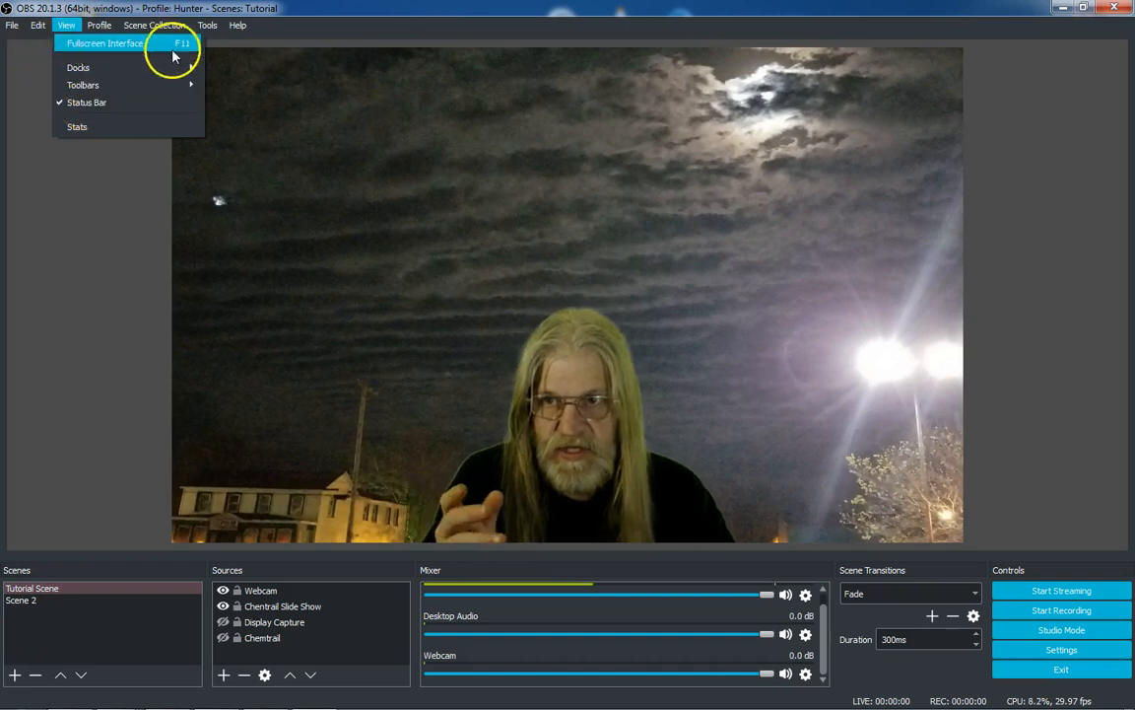
{"action": "left_click", "coordinate": [105, 126]}
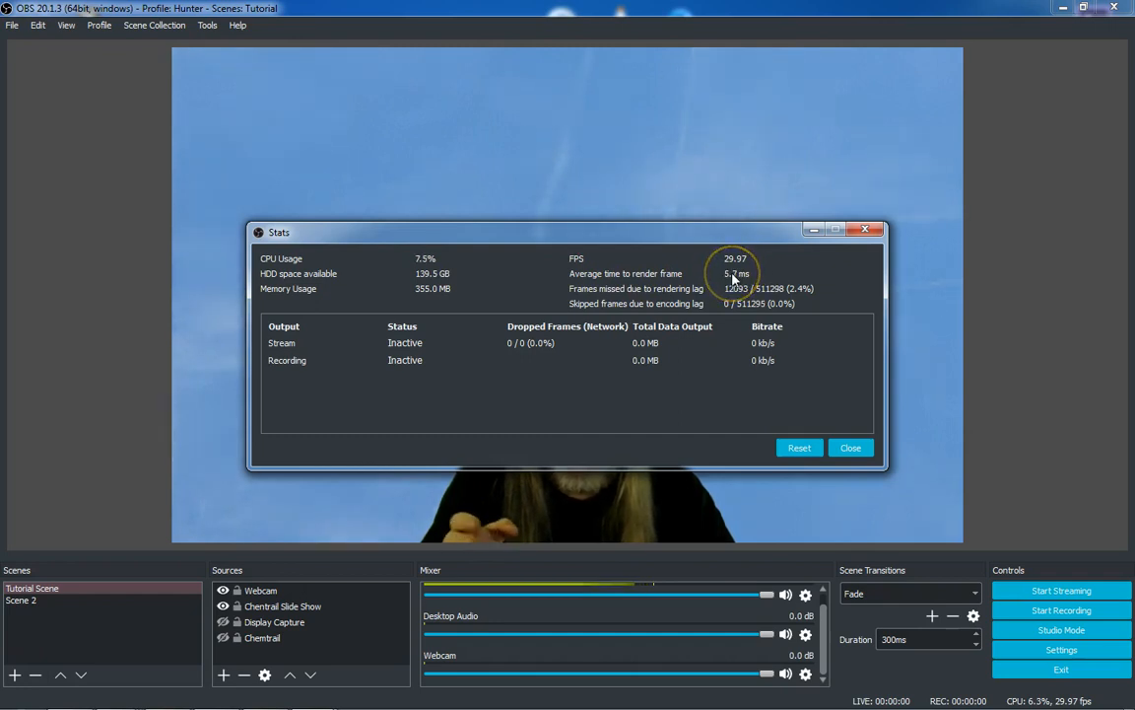
{"action": "left_click", "coordinate": [848, 448]}
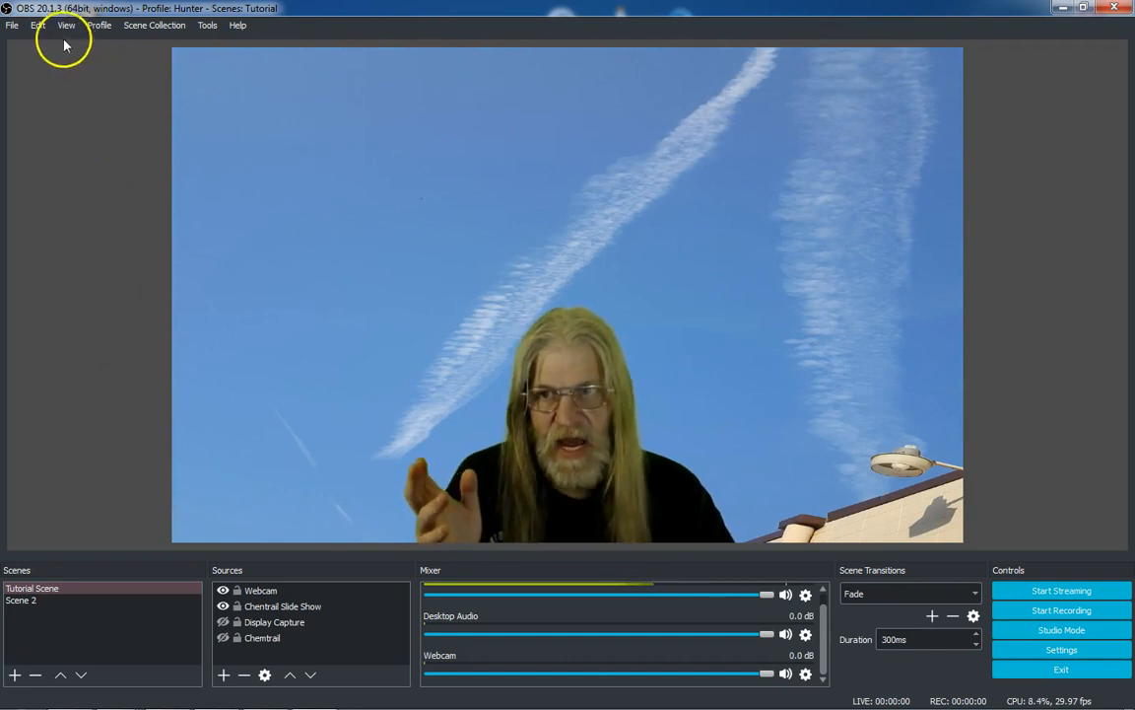
Browse the Profile menu's options and profile list, then dismiss it
{"action": "left_click", "coordinate": [62, 27]}
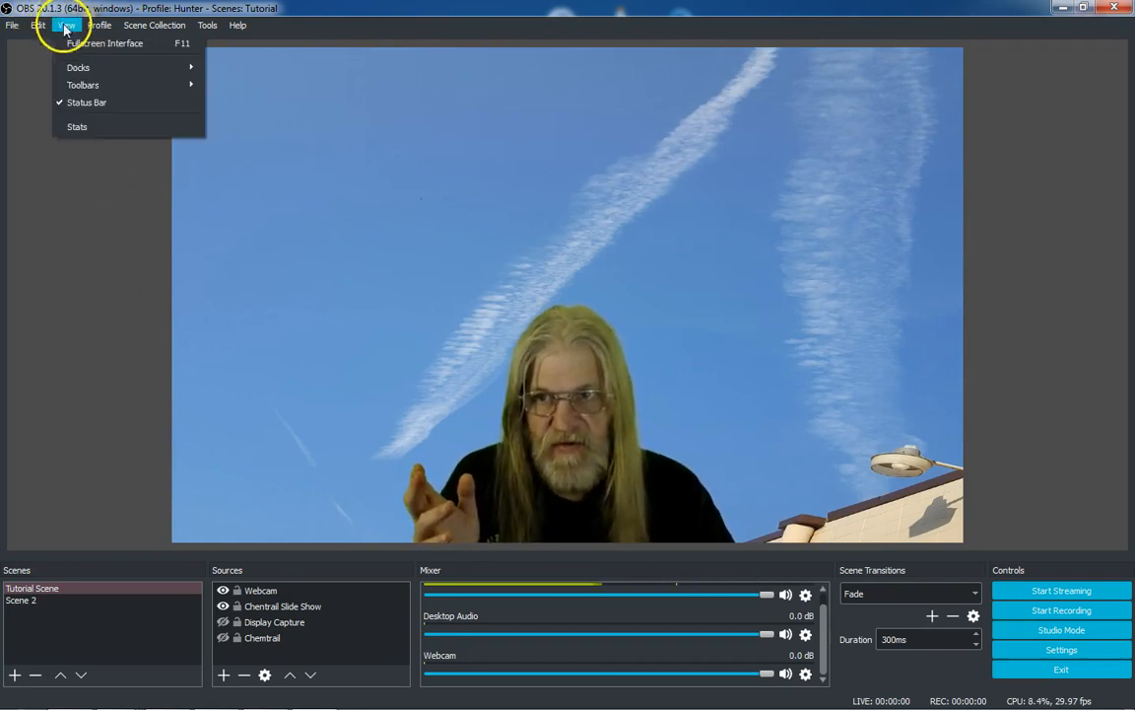
{"action": "mouse_move", "coordinate": [98, 30]}
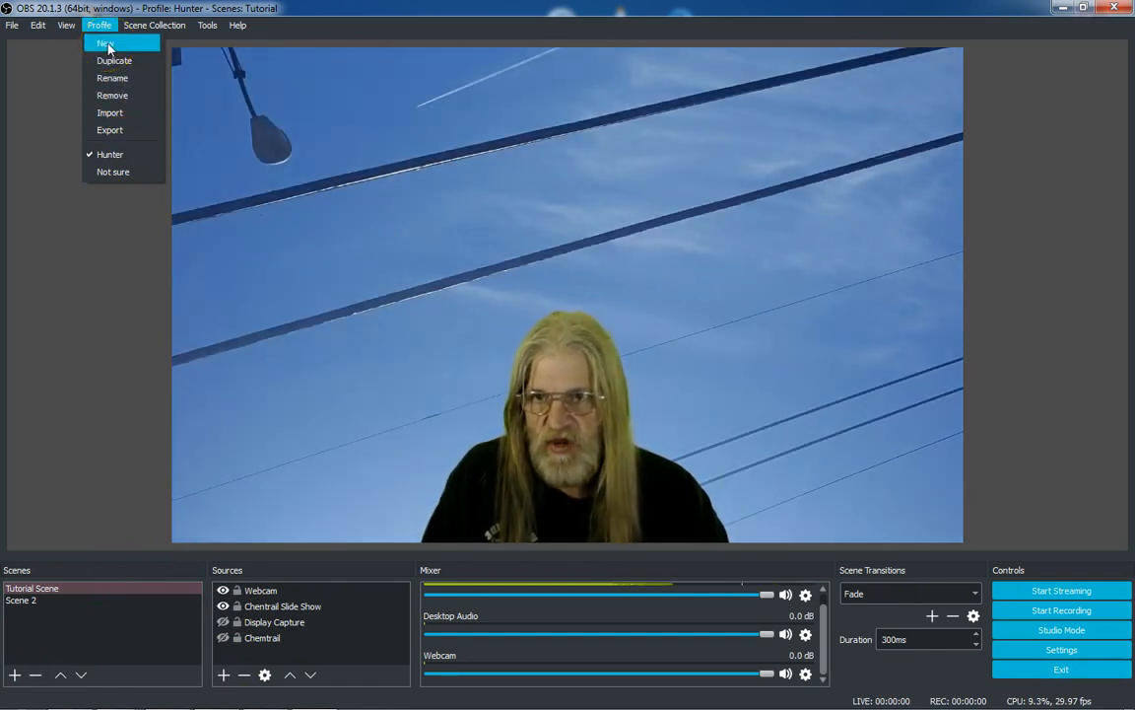
{"action": "left_click", "coordinate": [36, 155]}
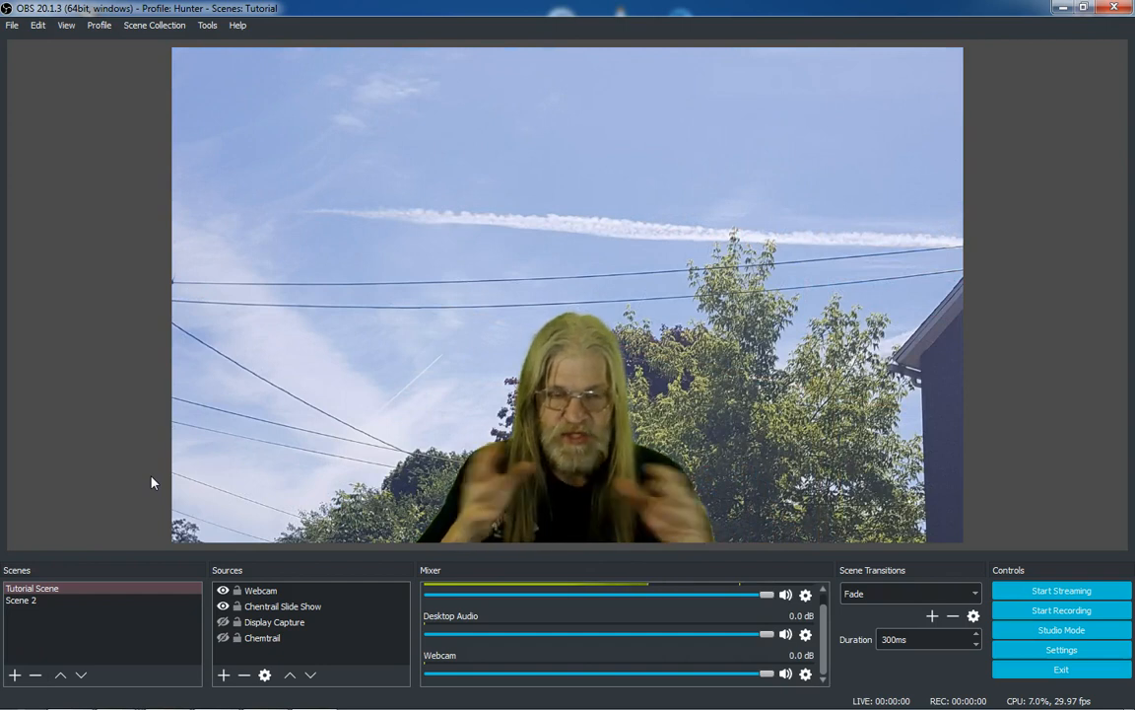
Open Settings and view the Output and Video pages, including the Common FPS Values list
{"action": "left_click", "coordinate": [1058, 653]}
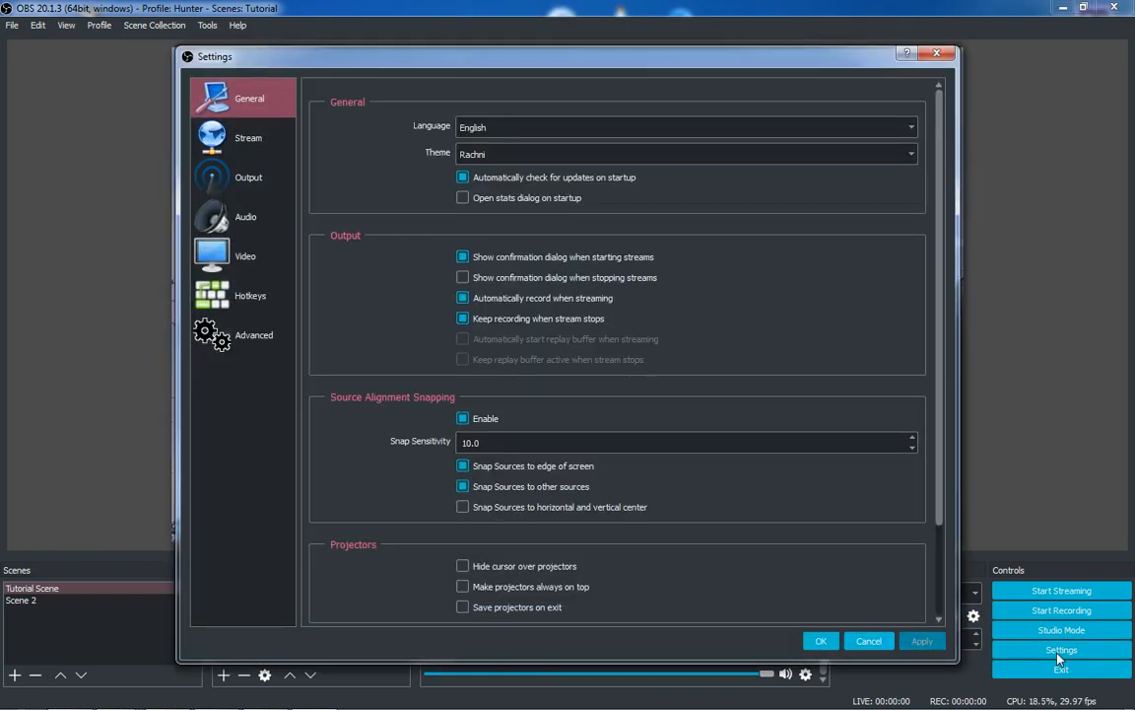
{"action": "left_click", "coordinate": [227, 182]}
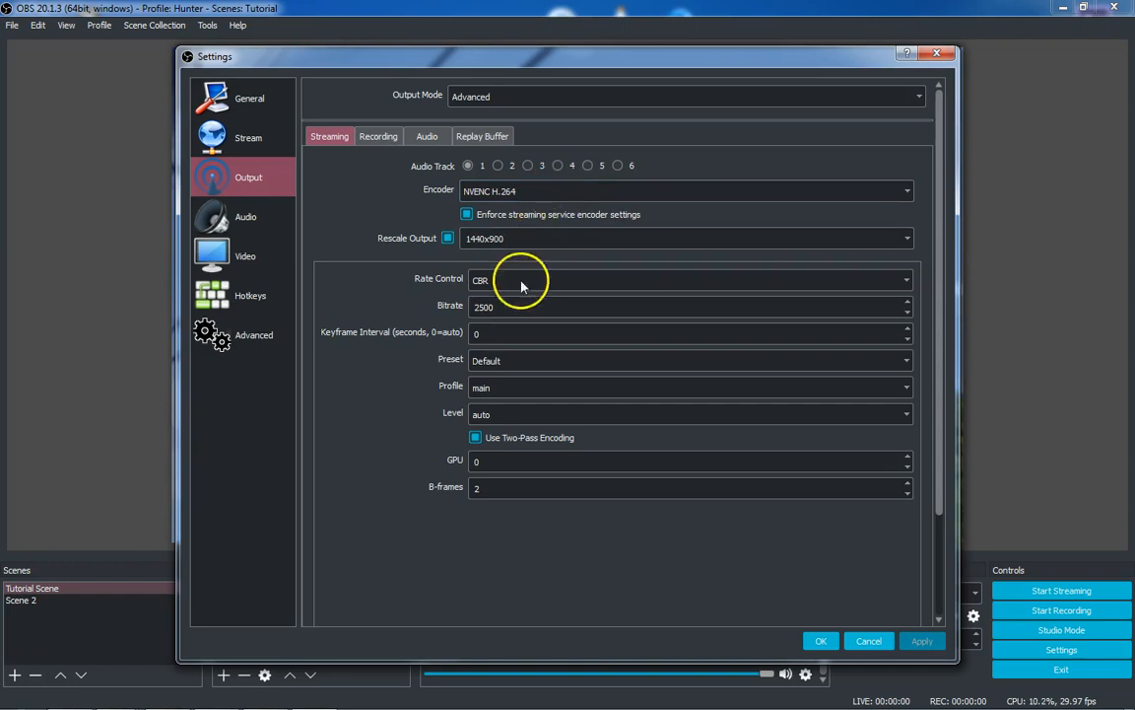
{"action": "left_click", "coordinate": [209, 254]}
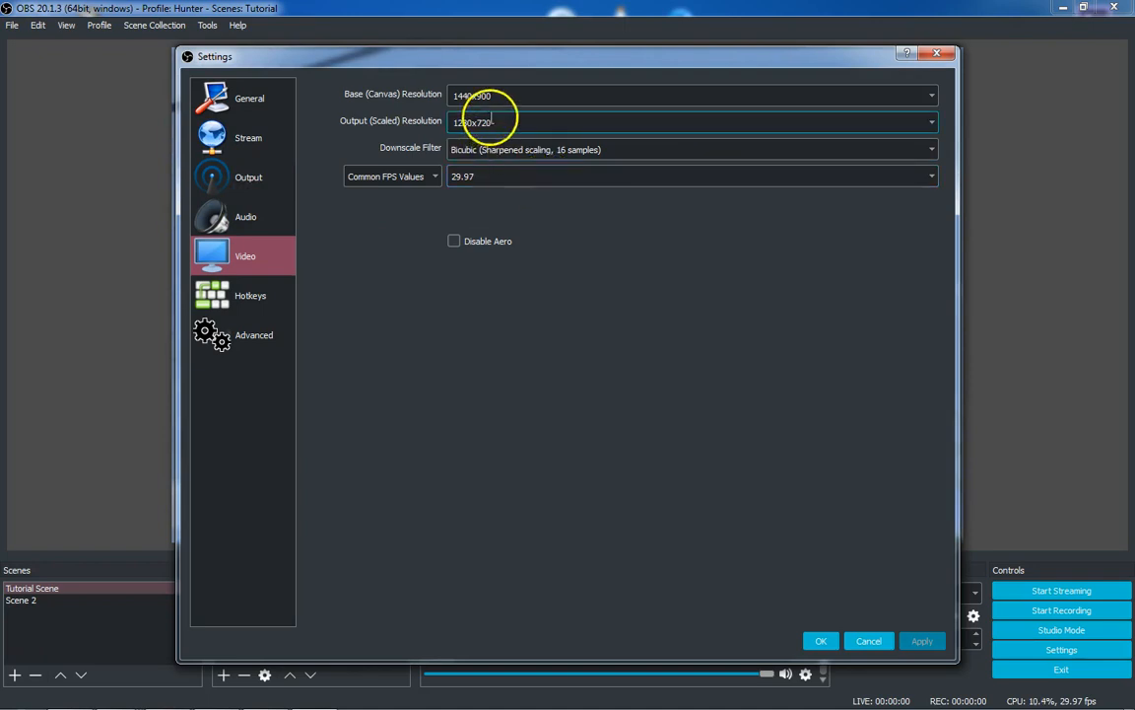
{"action": "left_click", "coordinate": [932, 178]}
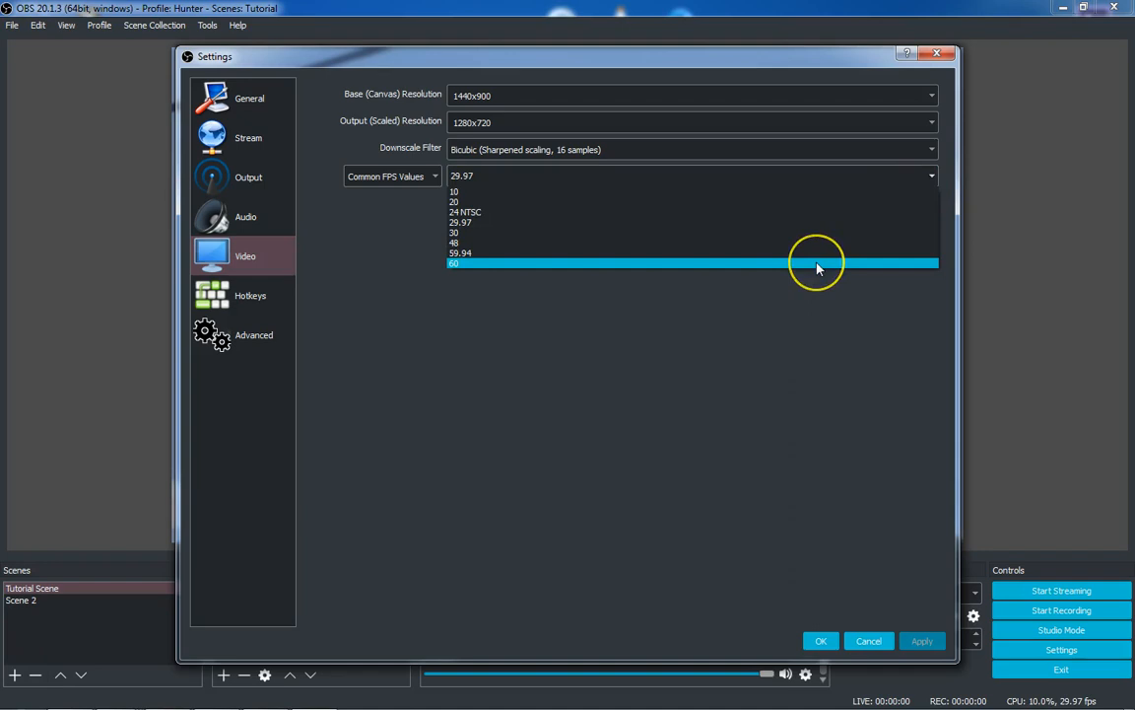
{"action": "left_click", "coordinate": [780, 376]}
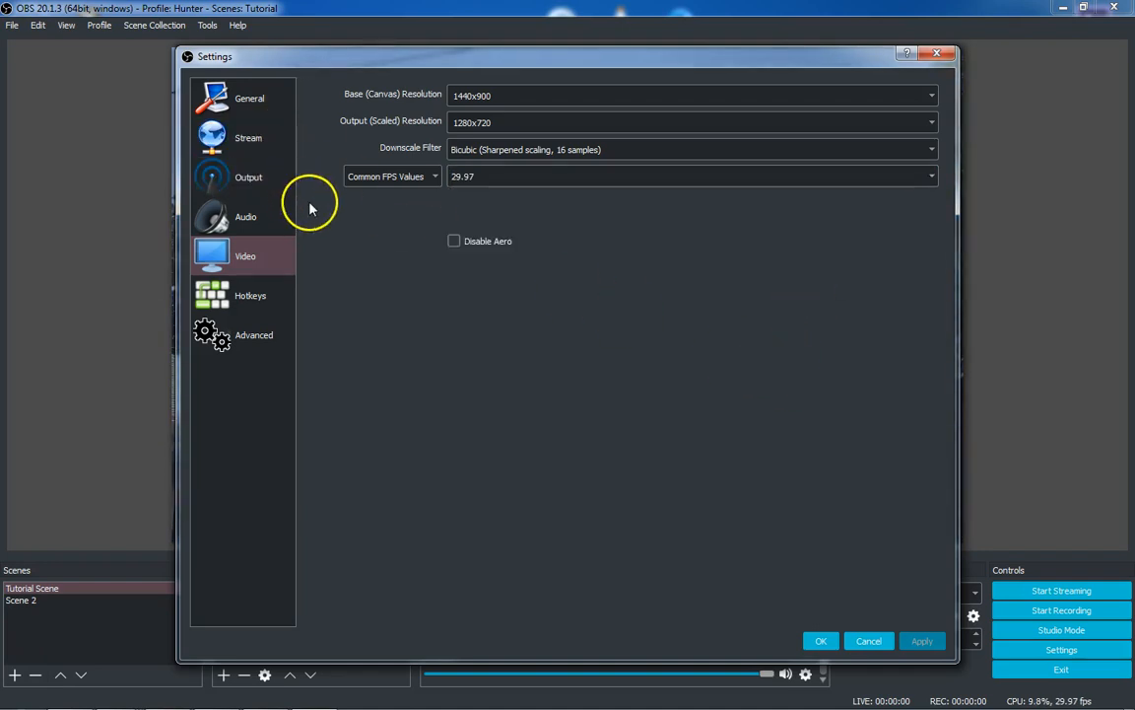
Review the Output page's Recording settings and the Video page, then close Settings without saving changes
{"action": "left_click", "coordinate": [243, 180]}
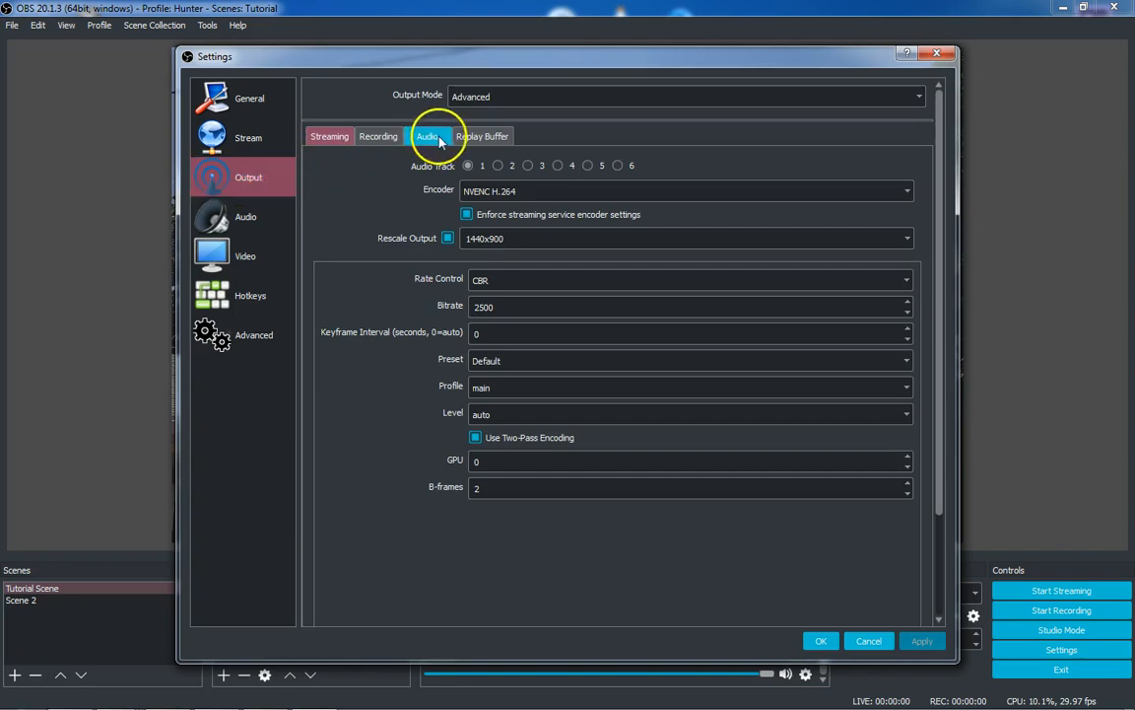
{"action": "left_click", "coordinate": [378, 136]}
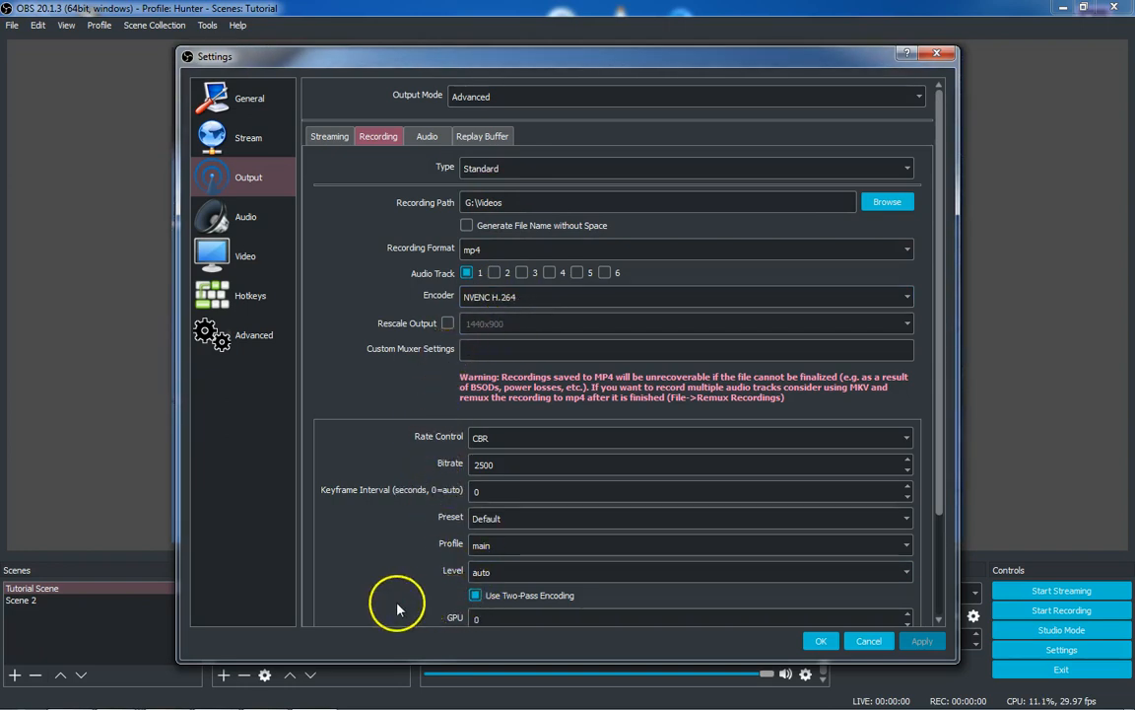
{"action": "scroll", "coordinate": [400, 598], "scroll_direction": "down", "scroll_amount": 3}
{"action": "scroll", "coordinate": [392, 588], "scroll_direction": "up", "scroll_amount": 3}
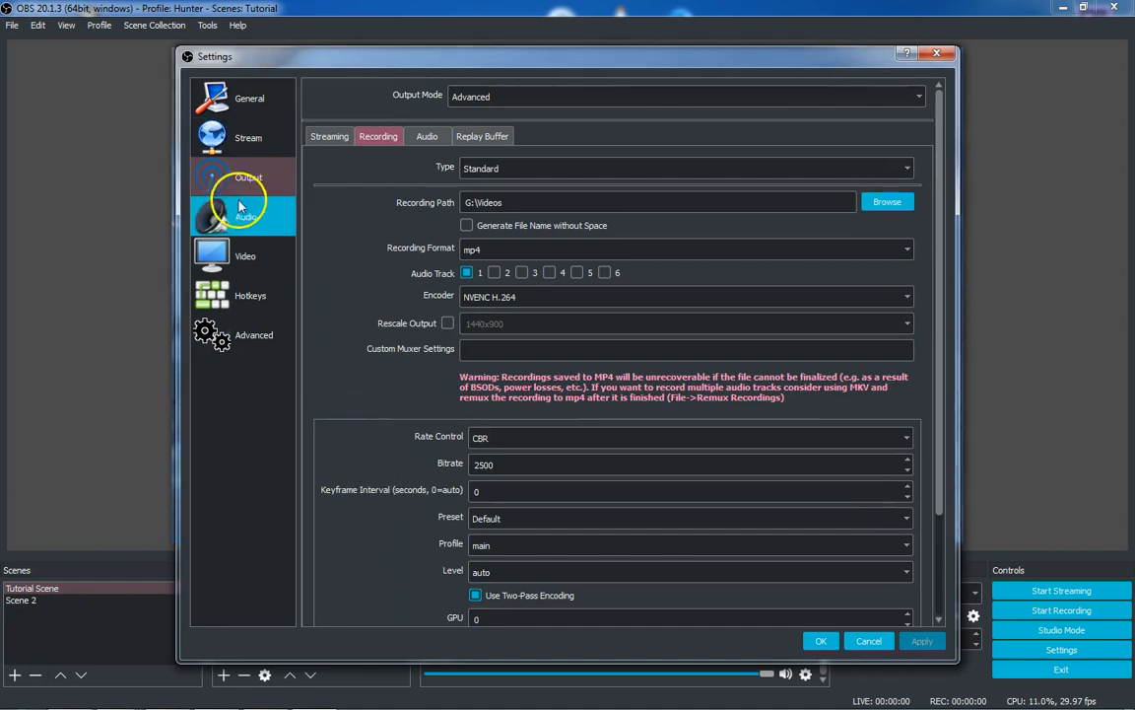
{"action": "left_click", "coordinate": [240, 251]}
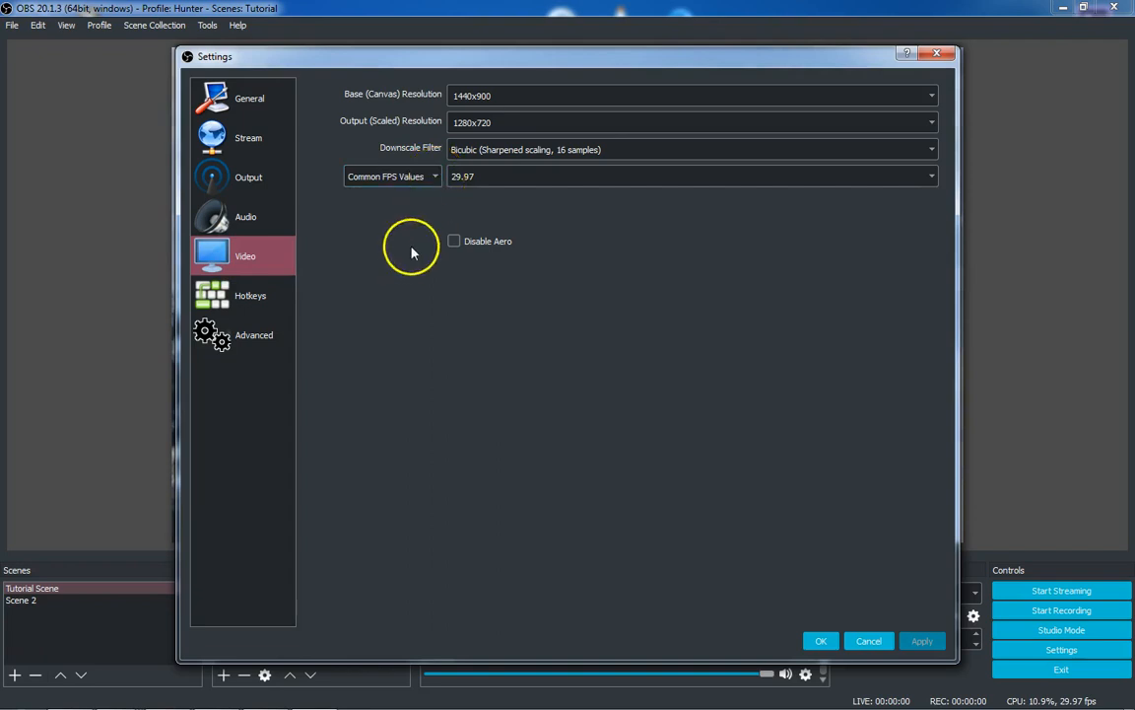
{"action": "left_click", "coordinate": [247, 173]}
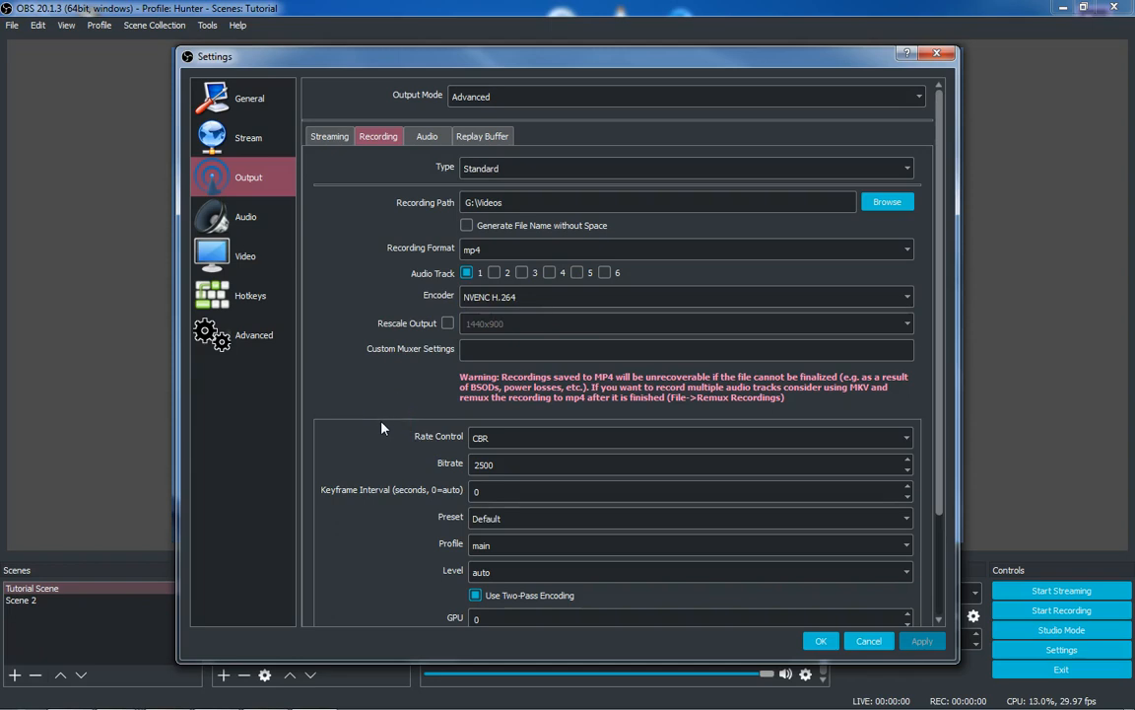
{"action": "left_click", "coordinate": [936, 53]}
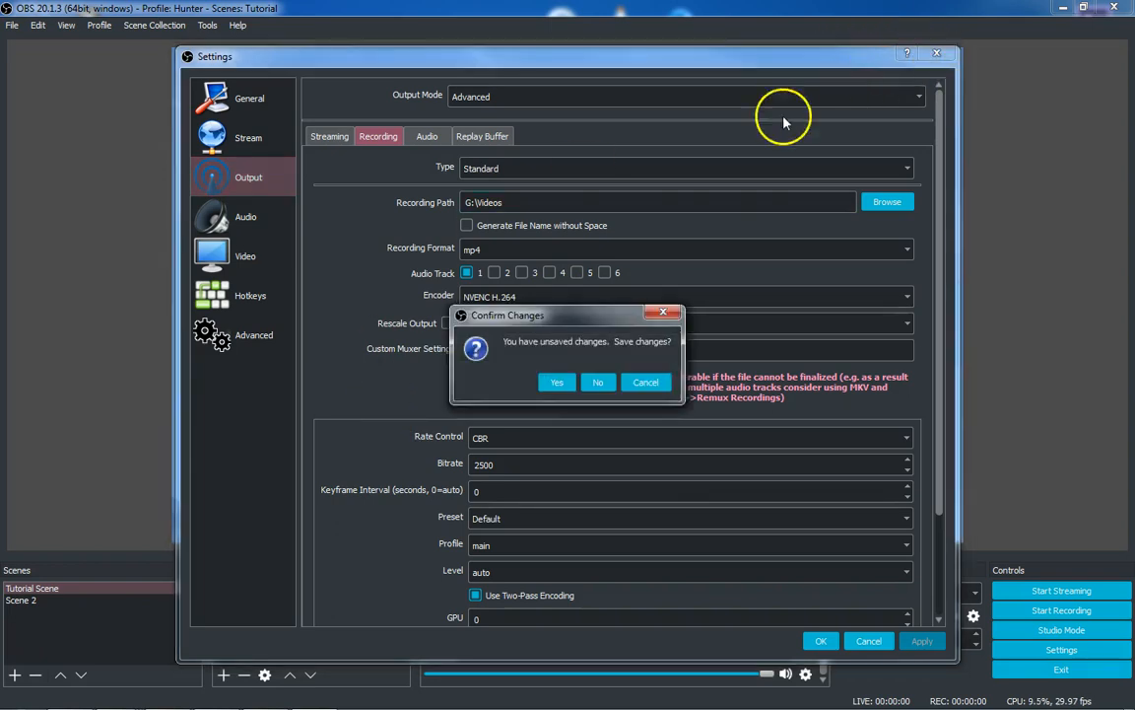
{"action": "left_click", "coordinate": [598, 383]}
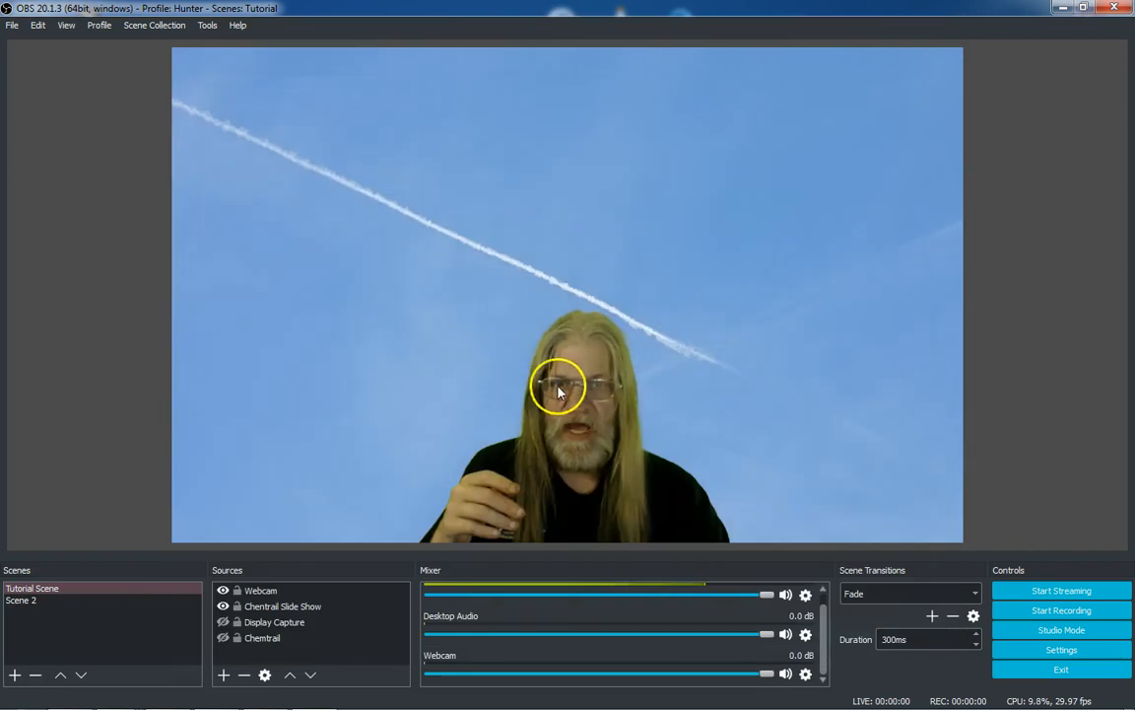
Add a new scene named recording
{"action": "left_click", "coordinate": [12, 677]}
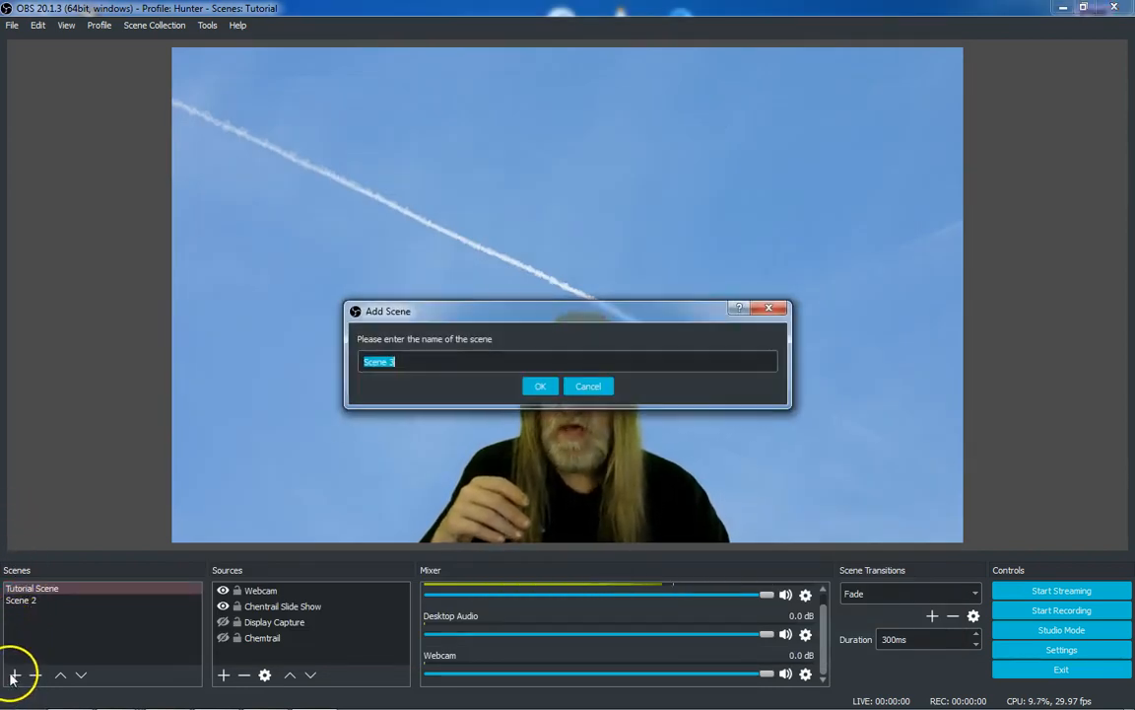
{"action": "type", "text": "recor"}
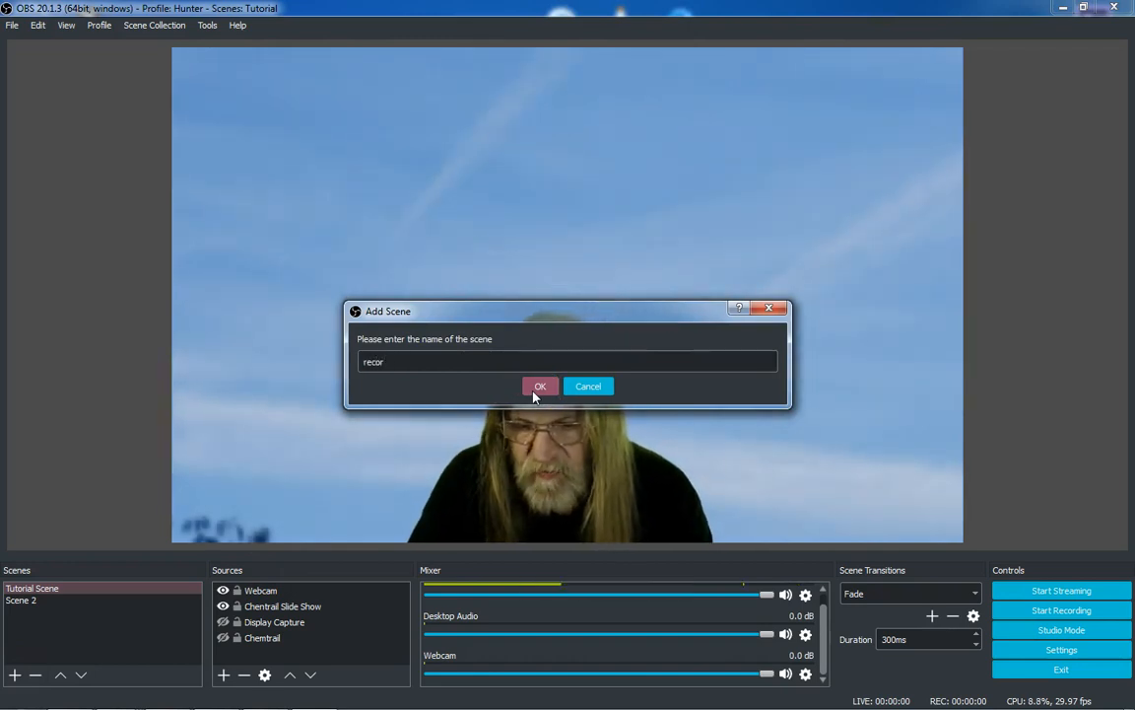
{"action": "type", "text": "ding"}
{"action": "left_click", "coordinate": [539, 386]}
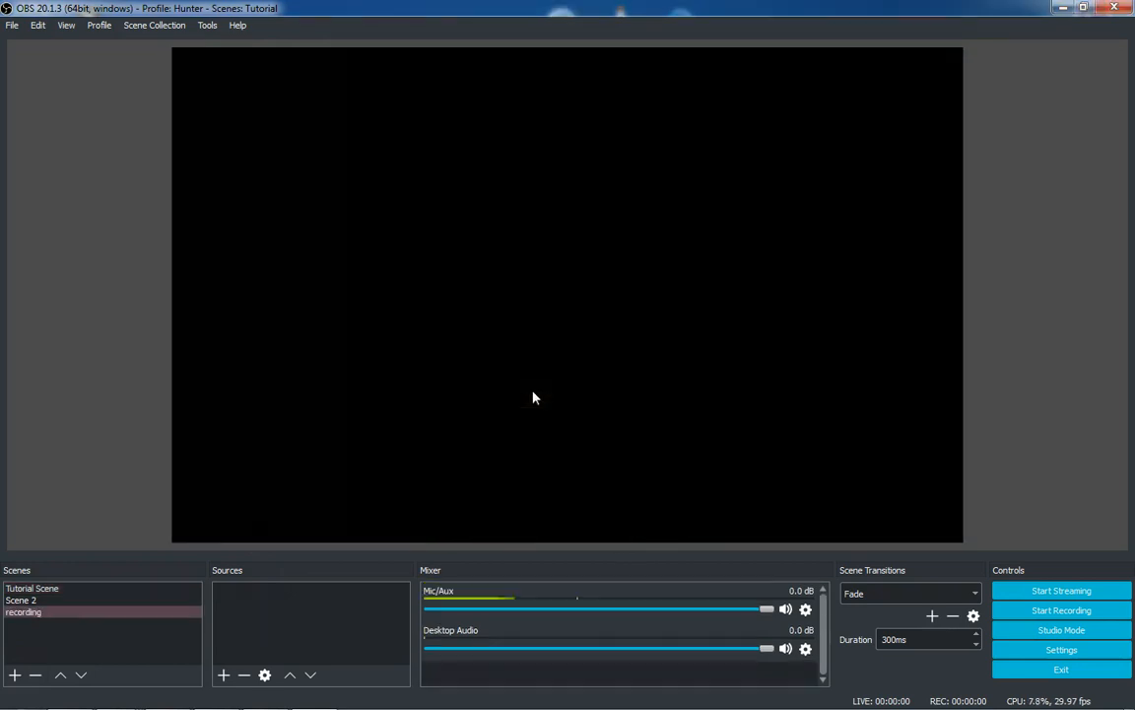
Open the new profile naming dialog from the Profile menu and cancel it
{"action": "left_click", "coordinate": [97, 601]}
{"action": "left_click", "coordinate": [54, 612]}
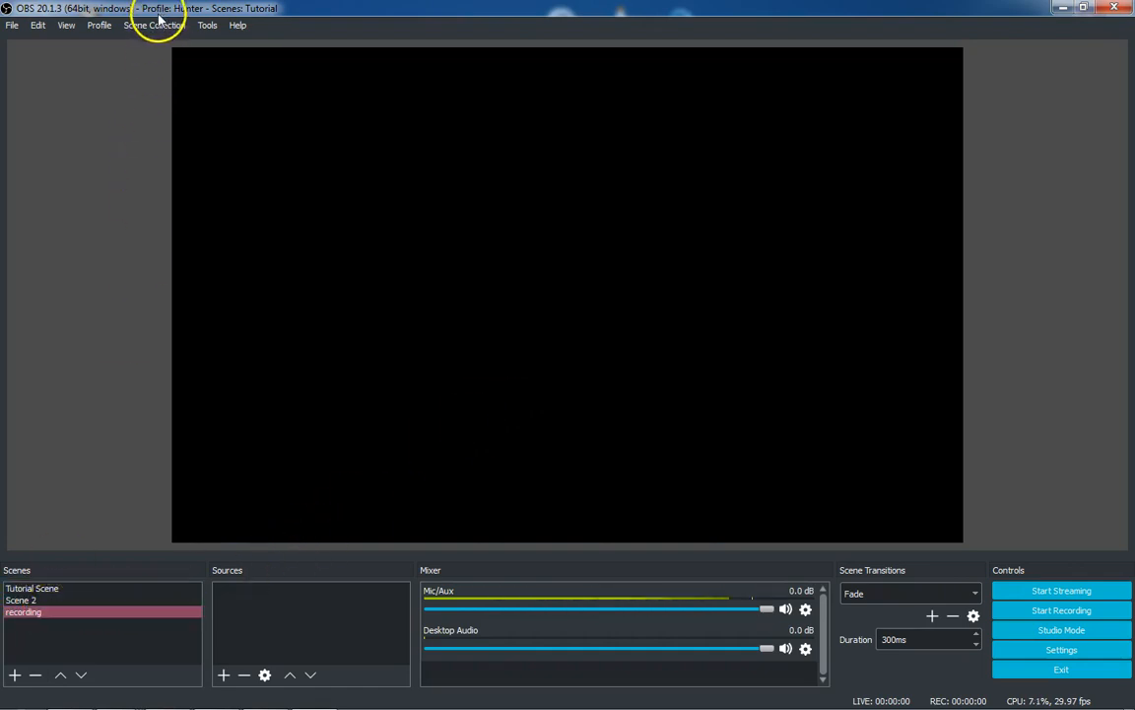
{"action": "left_click", "coordinate": [103, 25]}
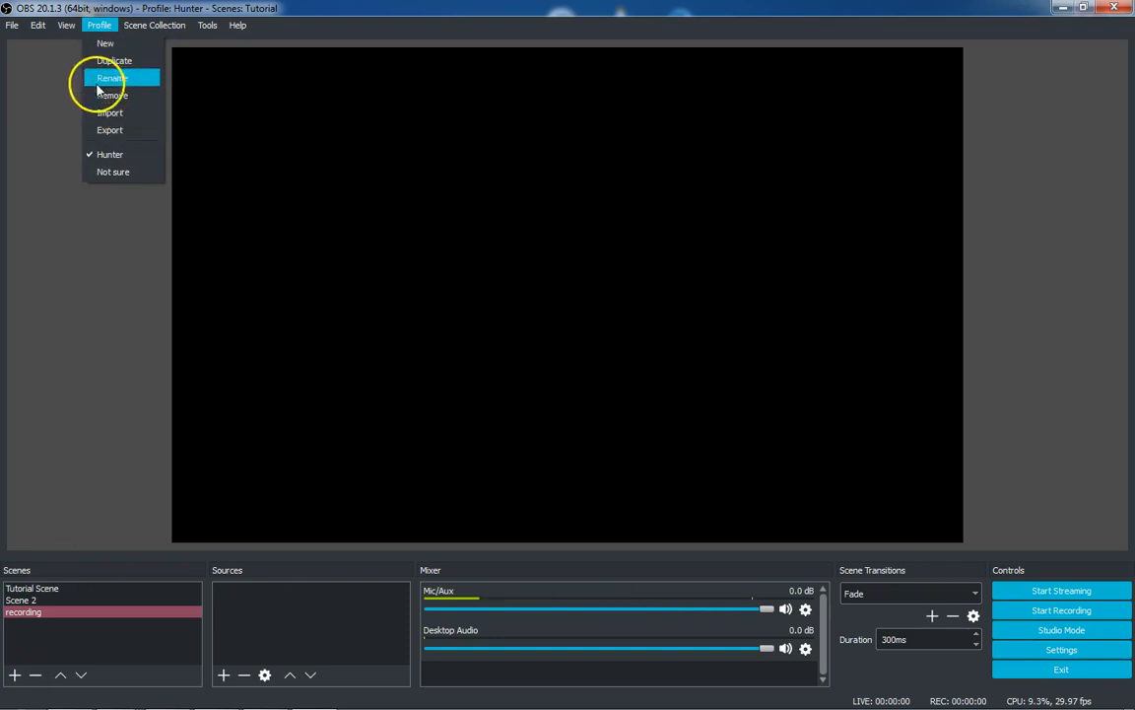
{"action": "left_click", "coordinate": [103, 43]}
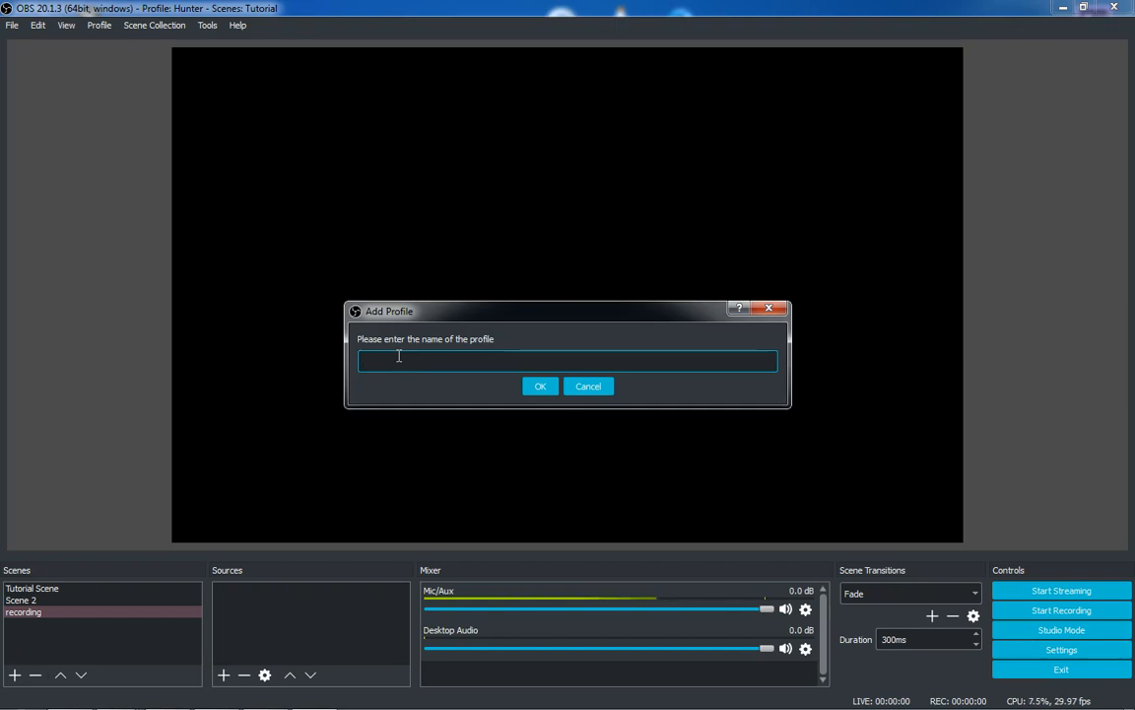
{"action": "left_click", "coordinate": [592, 387]}
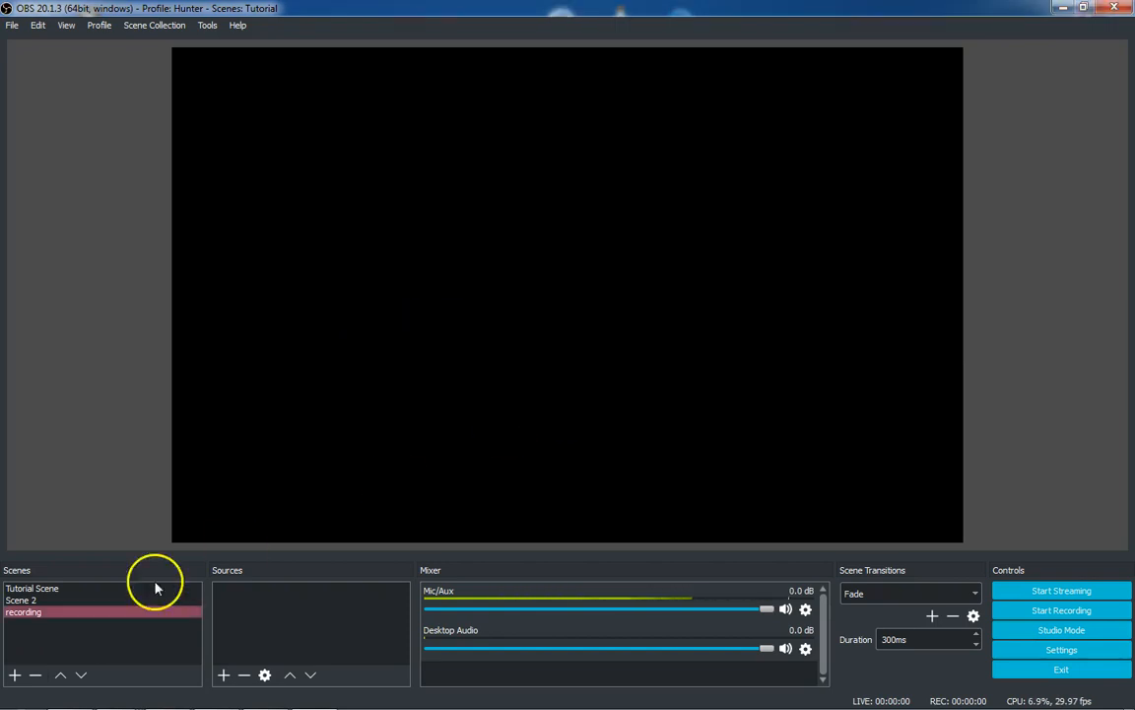
{"action": "left_click", "coordinate": [48, 617]}
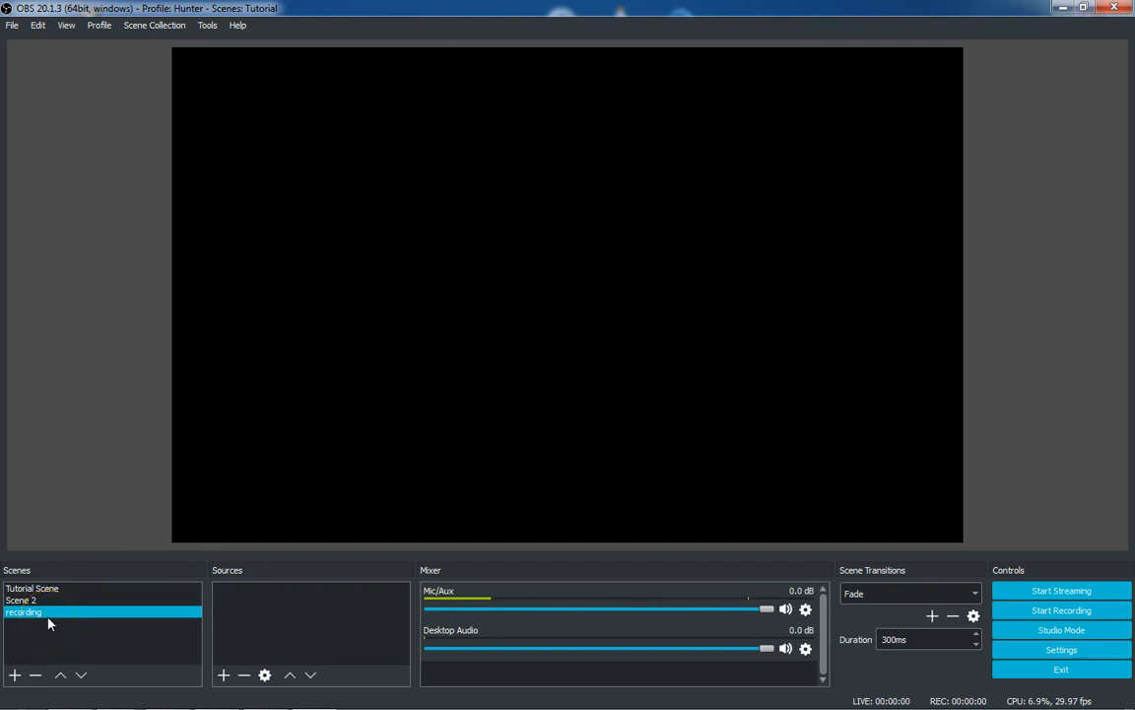
{"action": "left_click", "coordinate": [101, 26]}
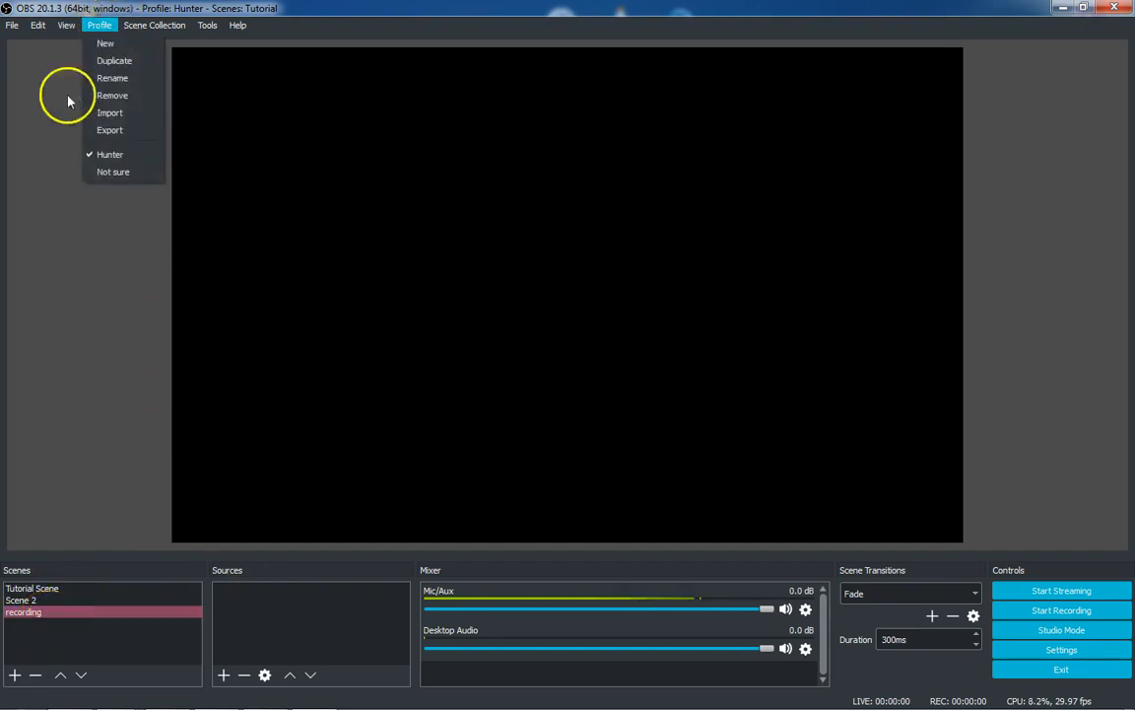
{"action": "left_click", "coordinate": [26, 230]}
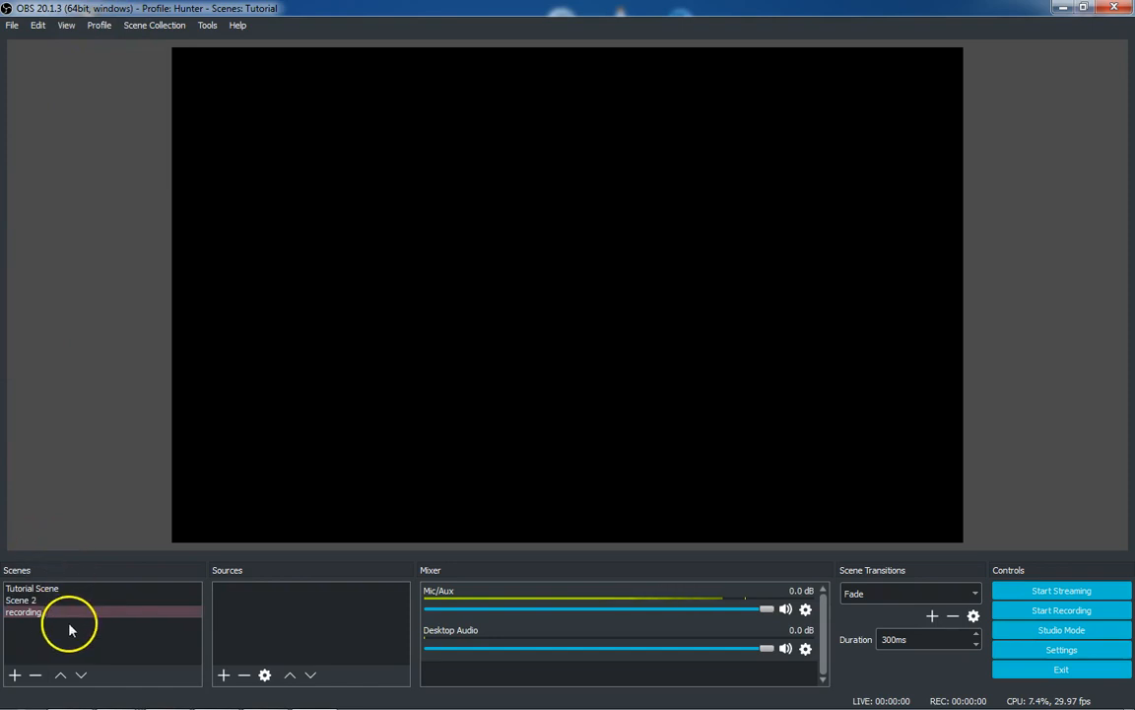
Open Settings on the General page and close it without saving changes
{"action": "left_click", "coordinate": [1063, 650]}
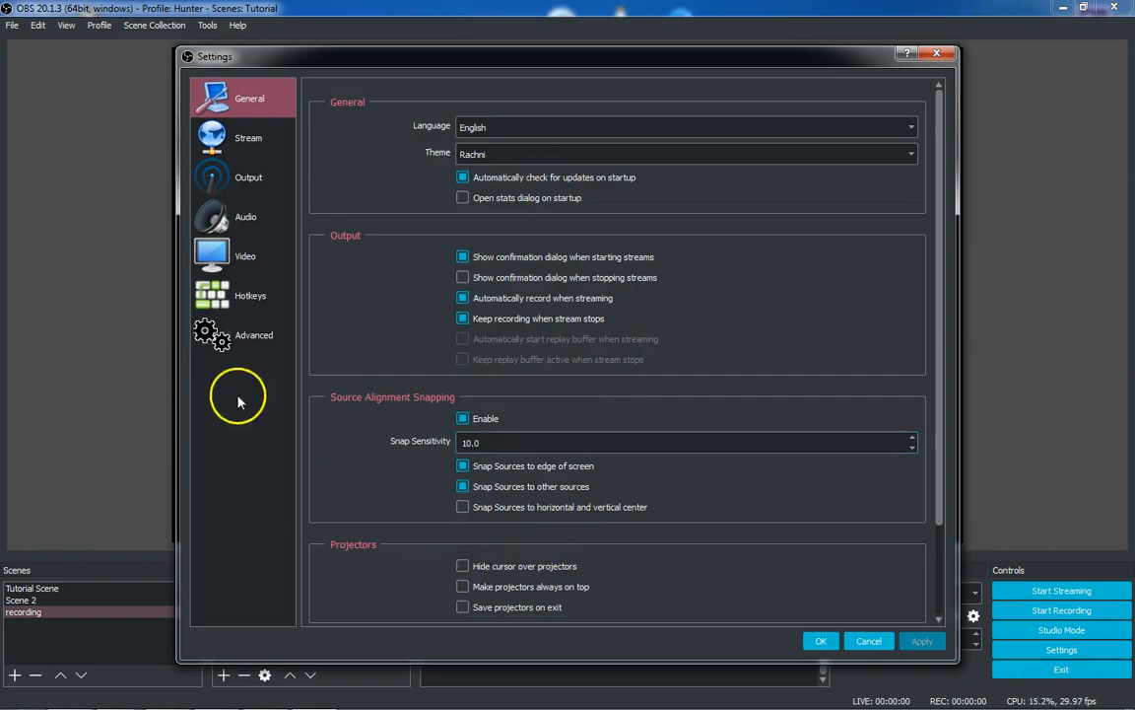
{"action": "left_click", "coordinate": [110, 336]}
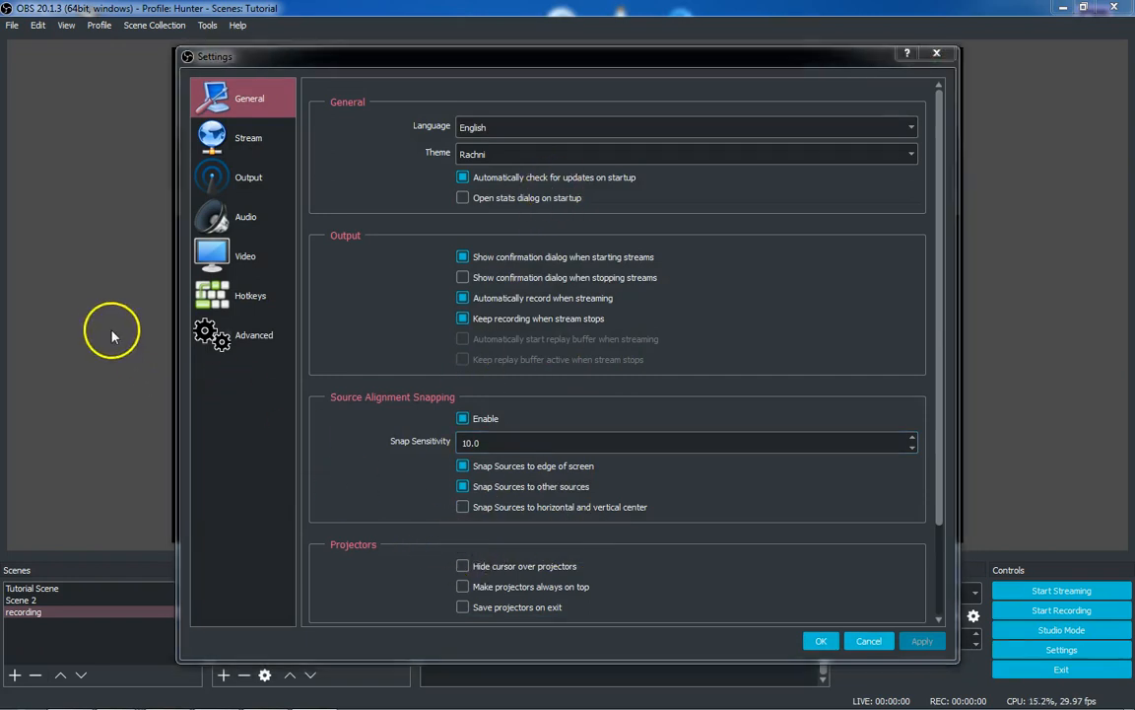
{"action": "left_click", "coordinate": [935, 50]}
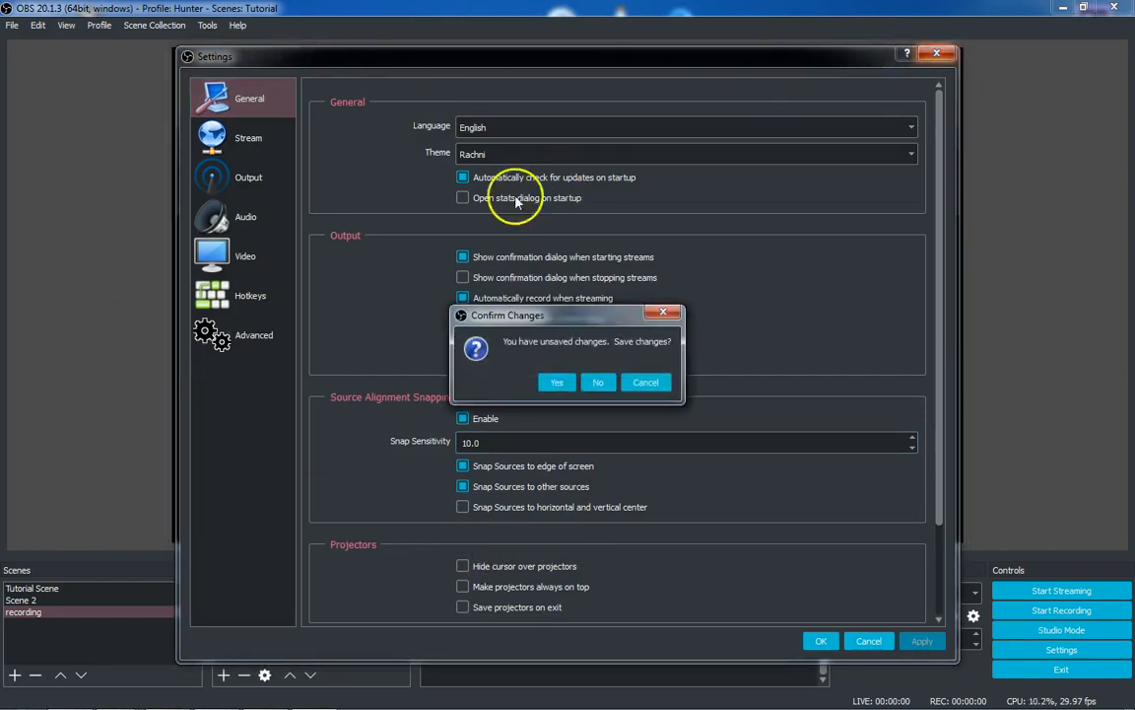
{"action": "left_click", "coordinate": [598, 382]}
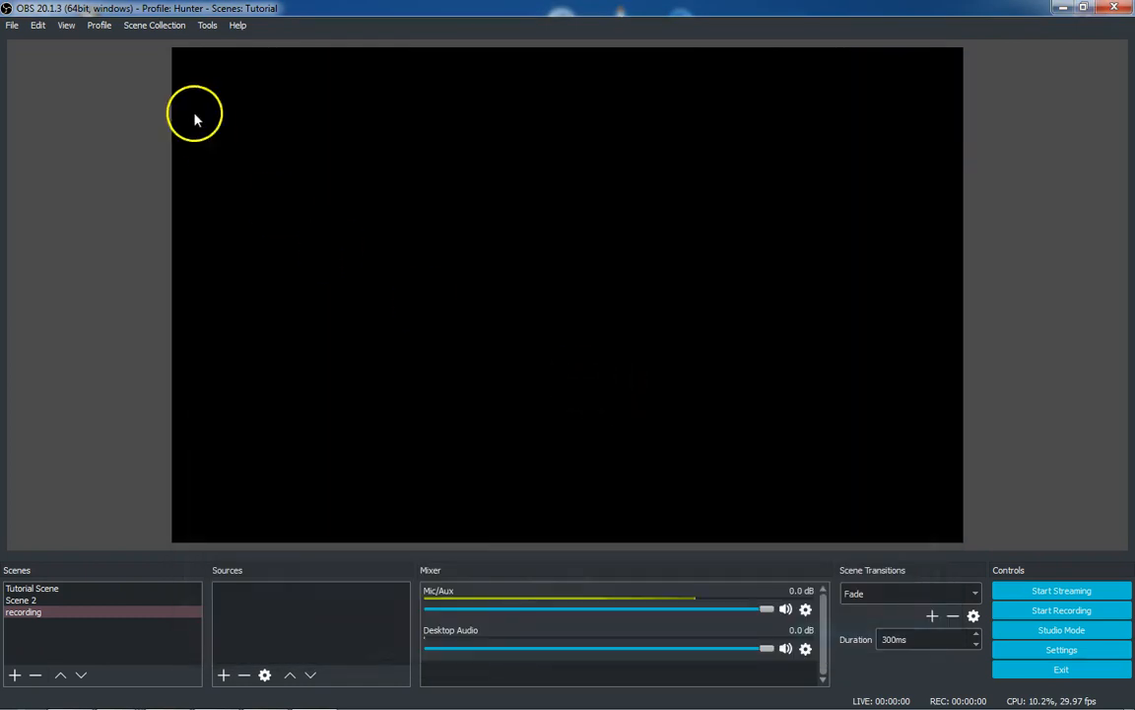
Remove the recording scene from the scene list
{"action": "left_click", "coordinate": [99, 25]}
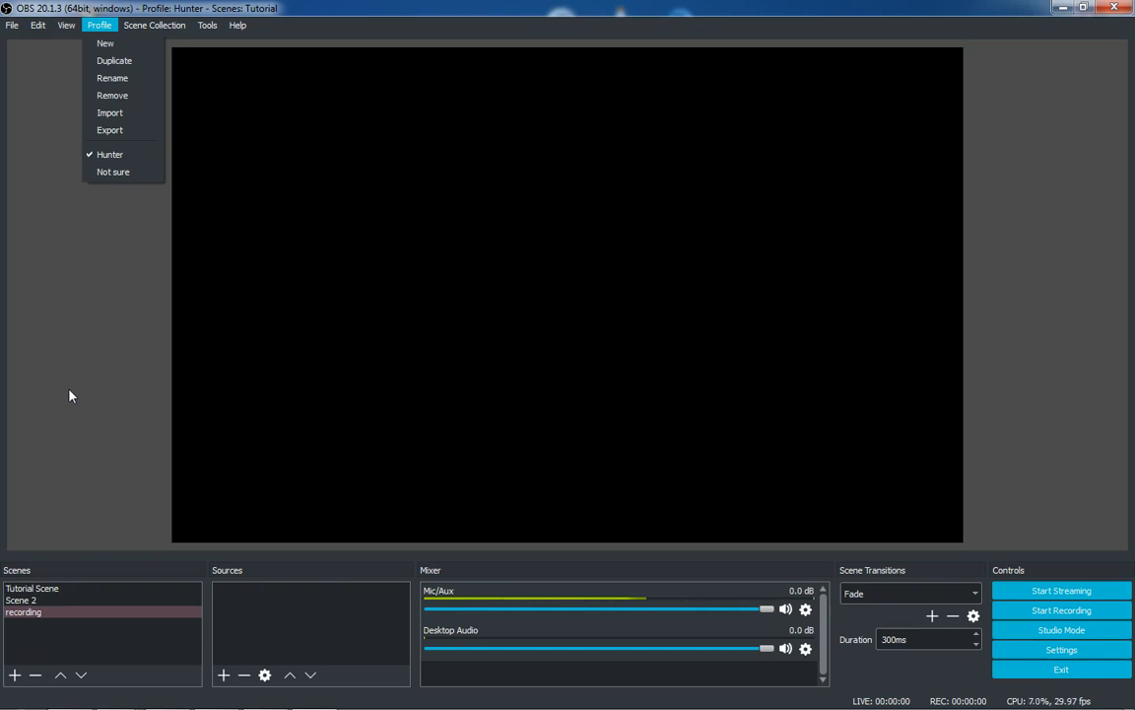
{"action": "left_click", "coordinate": [33, 358]}
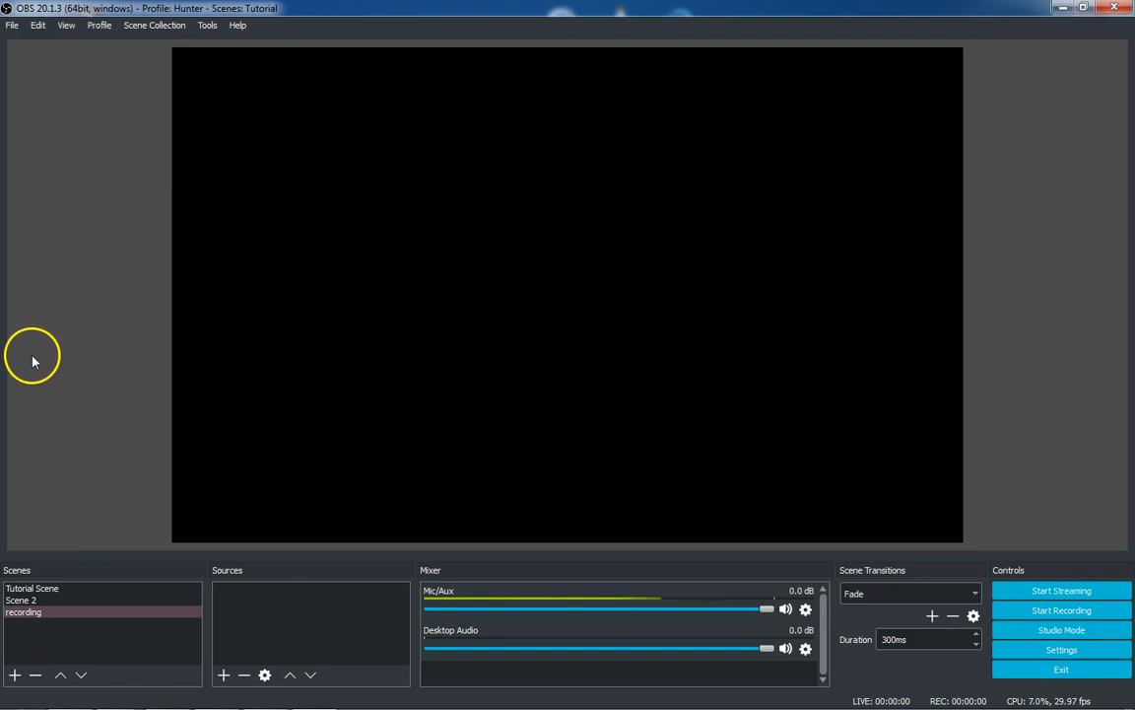
{"action": "left_click", "coordinate": [35, 675]}
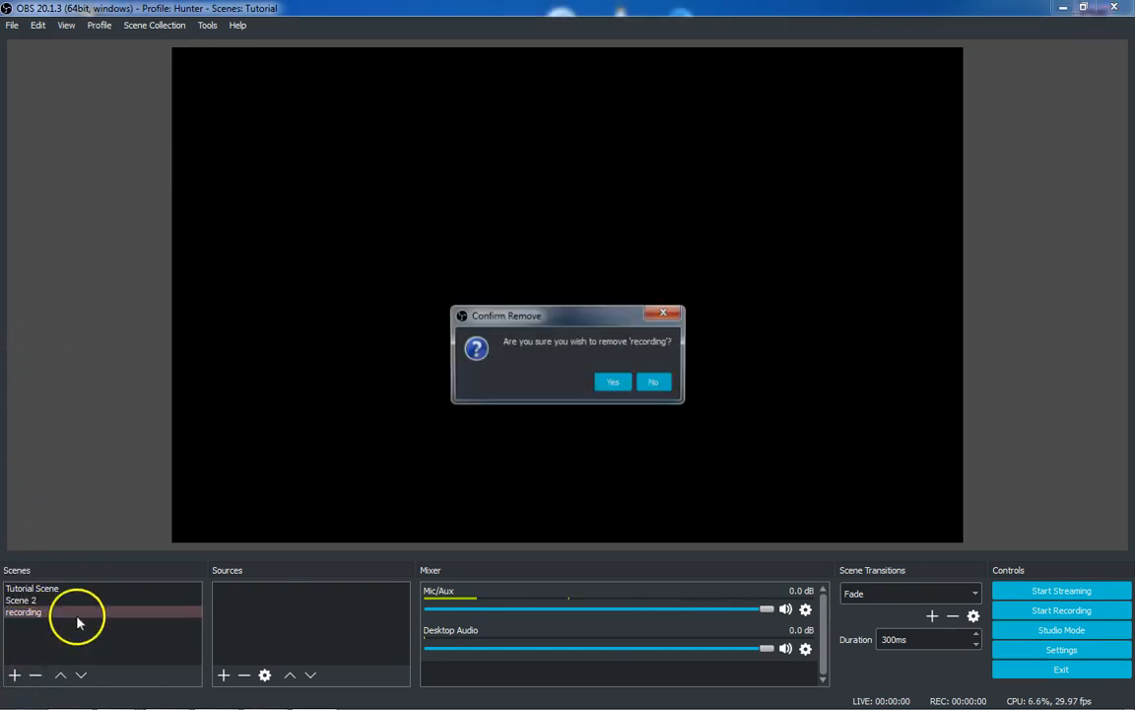
{"action": "left_click", "coordinate": [619, 386]}
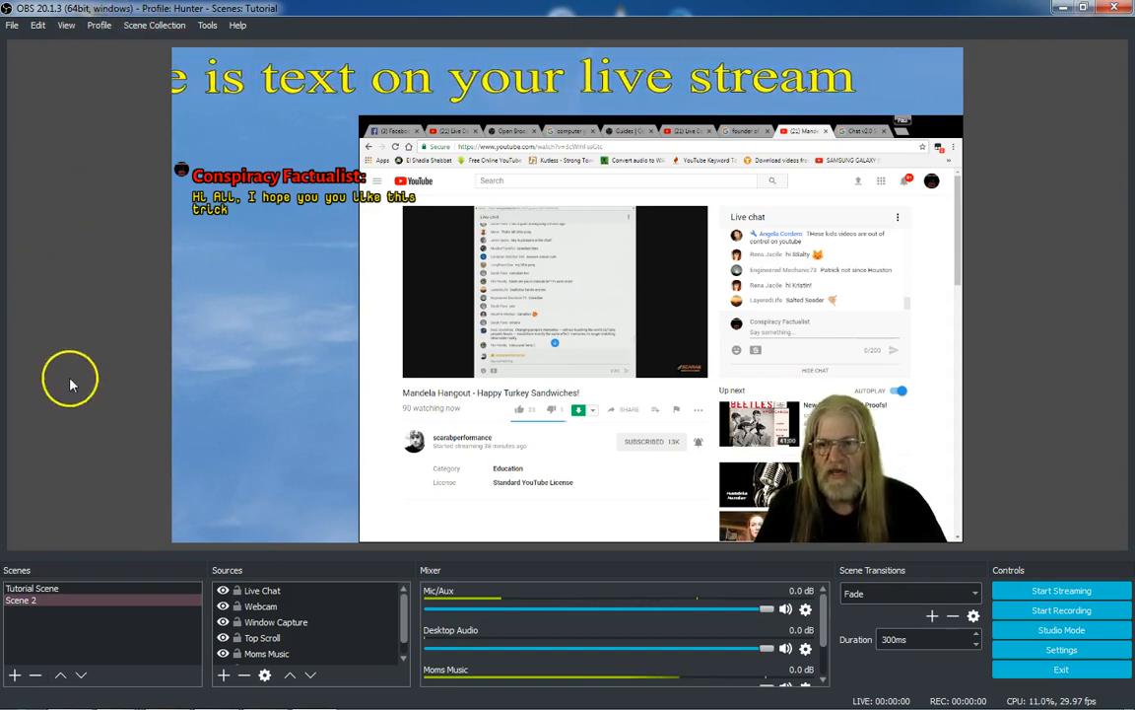
Switch to the Graveyard Sfift Live scene collection
{"action": "left_click", "coordinate": [150, 25]}
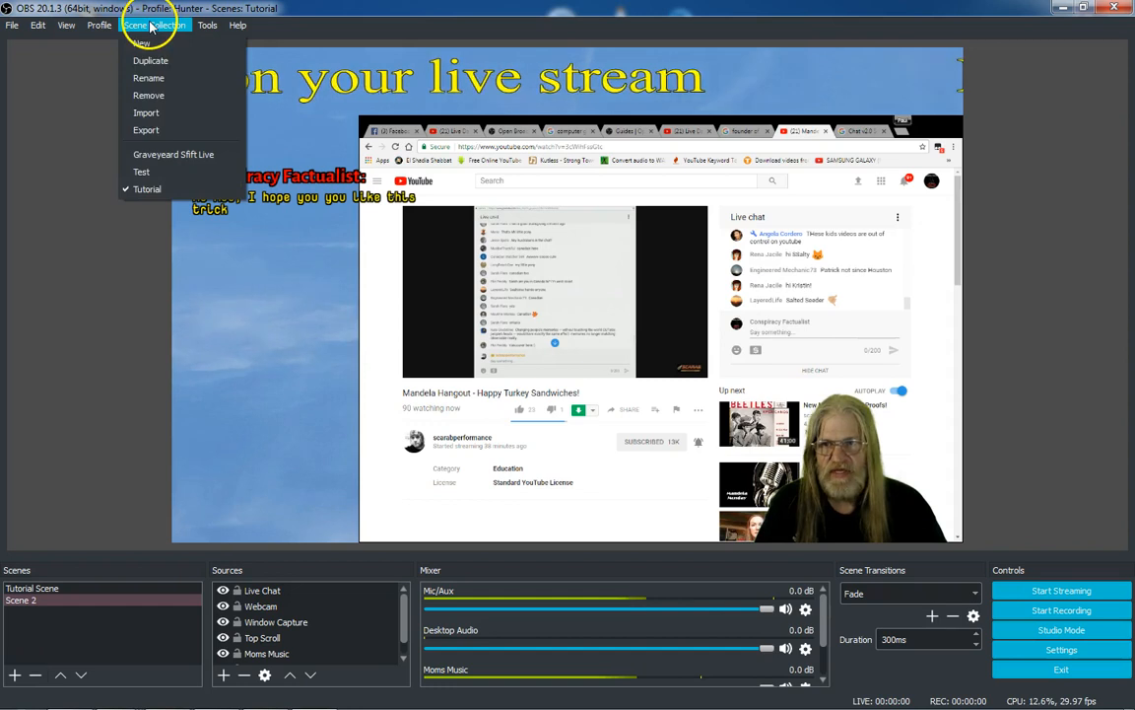
{"action": "left_click", "coordinate": [157, 155]}
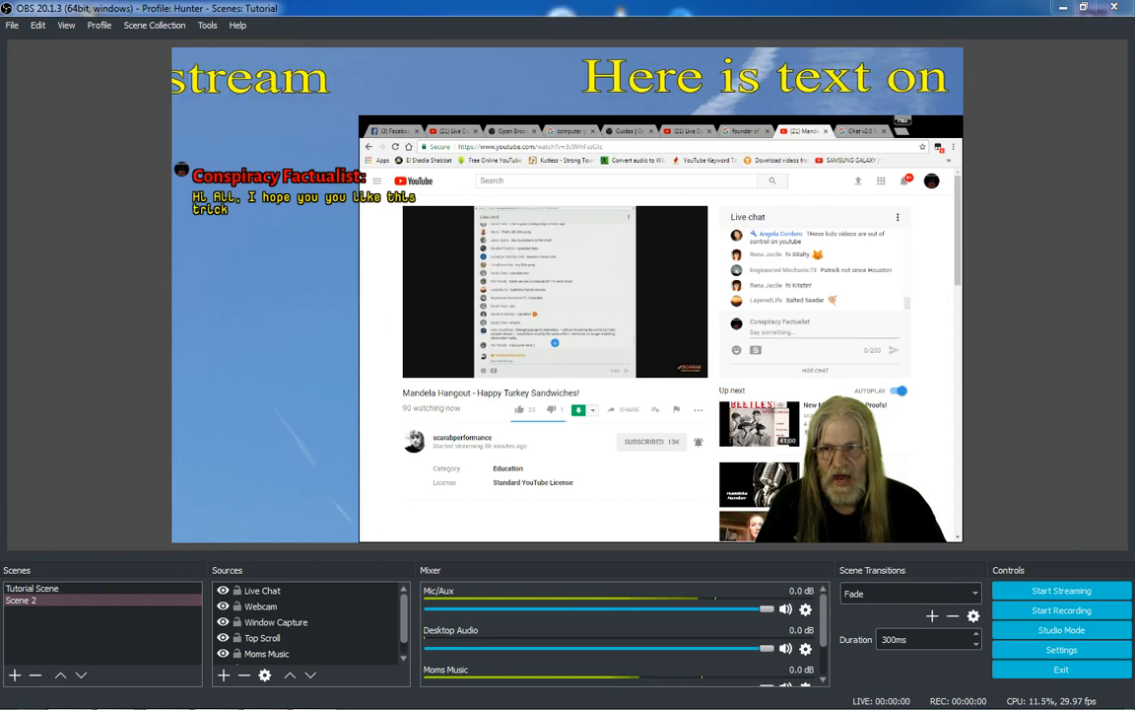
{"action": "left_click", "coordinate": [138, 25]}
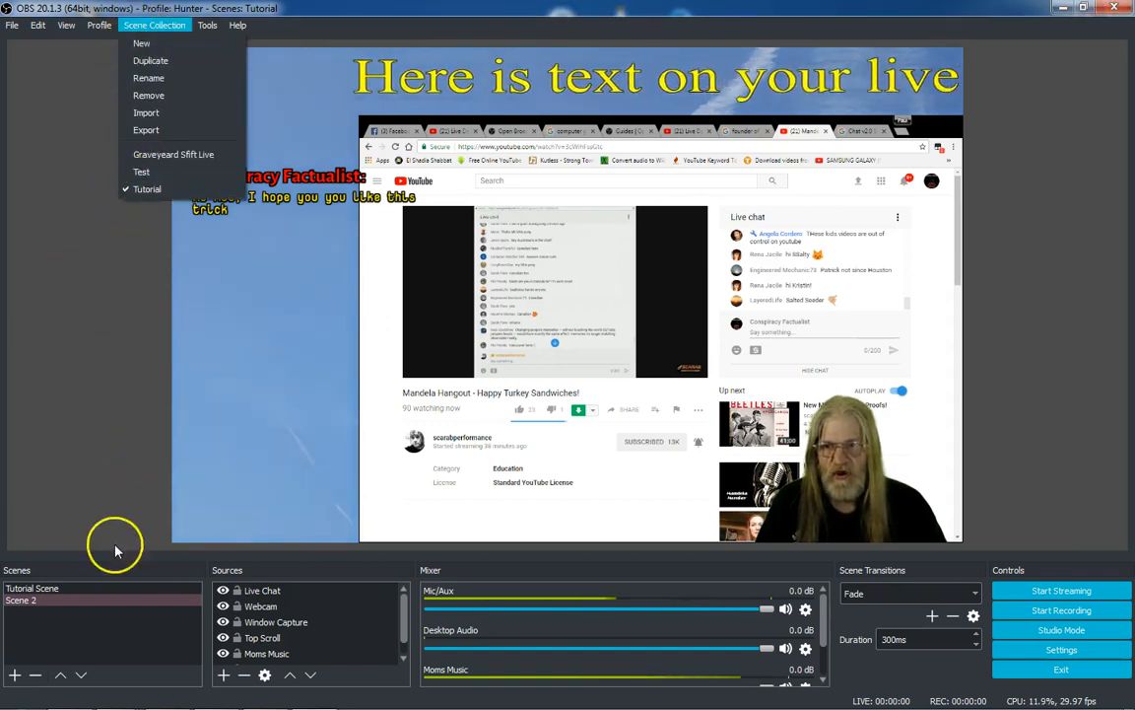
{"action": "left_click", "coordinate": [44, 599]}
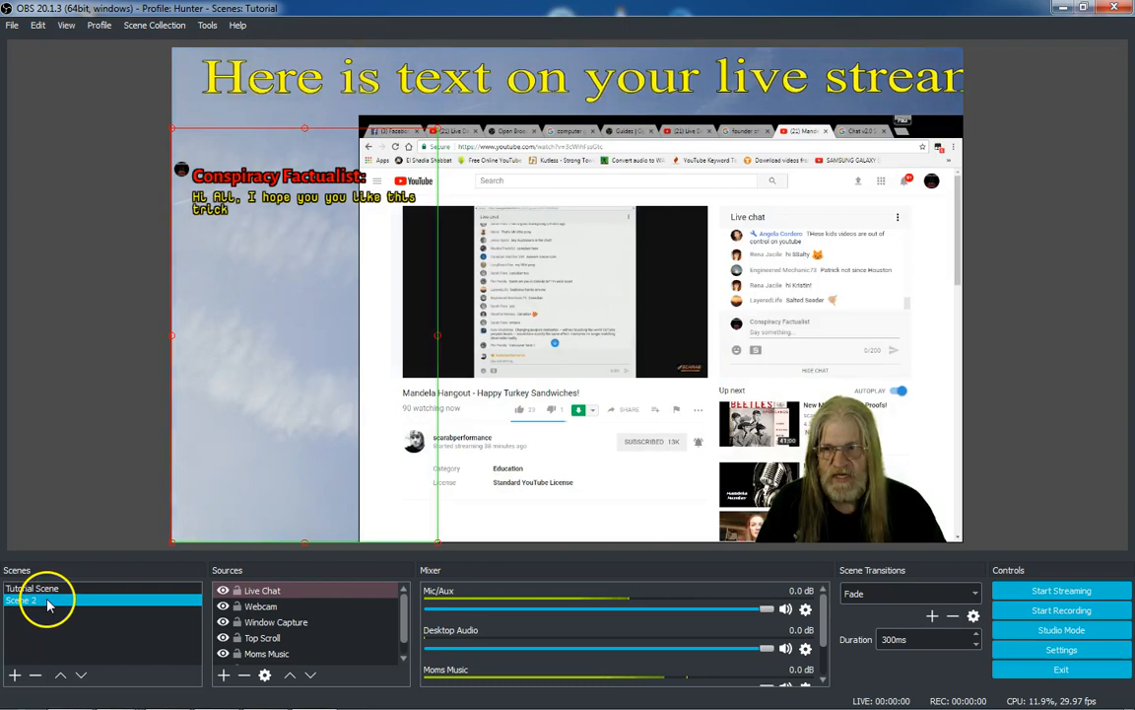
{"action": "left_click", "coordinate": [156, 25]}
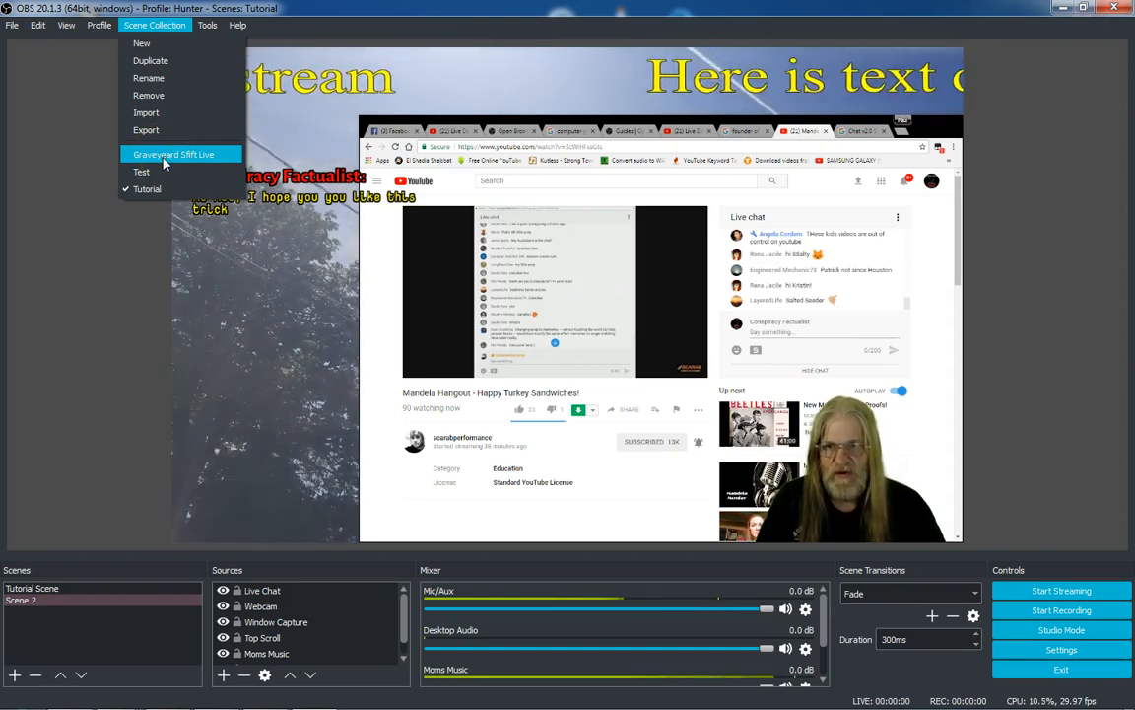
{"action": "left_click", "coordinate": [165, 157]}
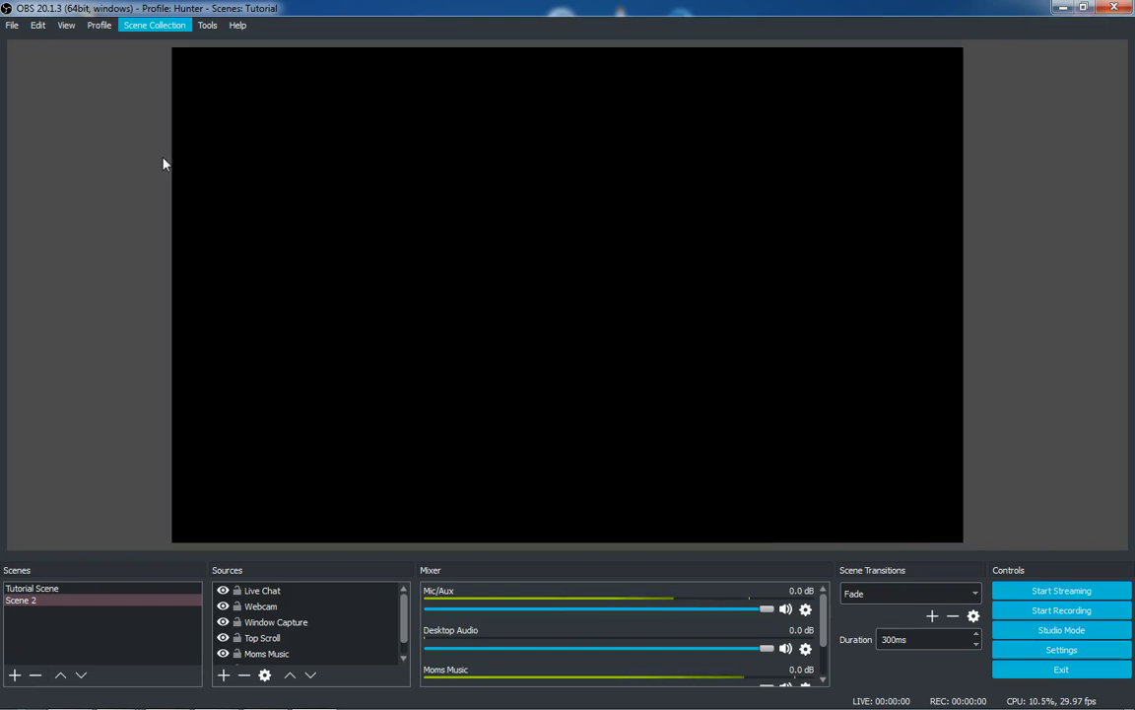
{"action": "left_click", "coordinate": [120, 191]}
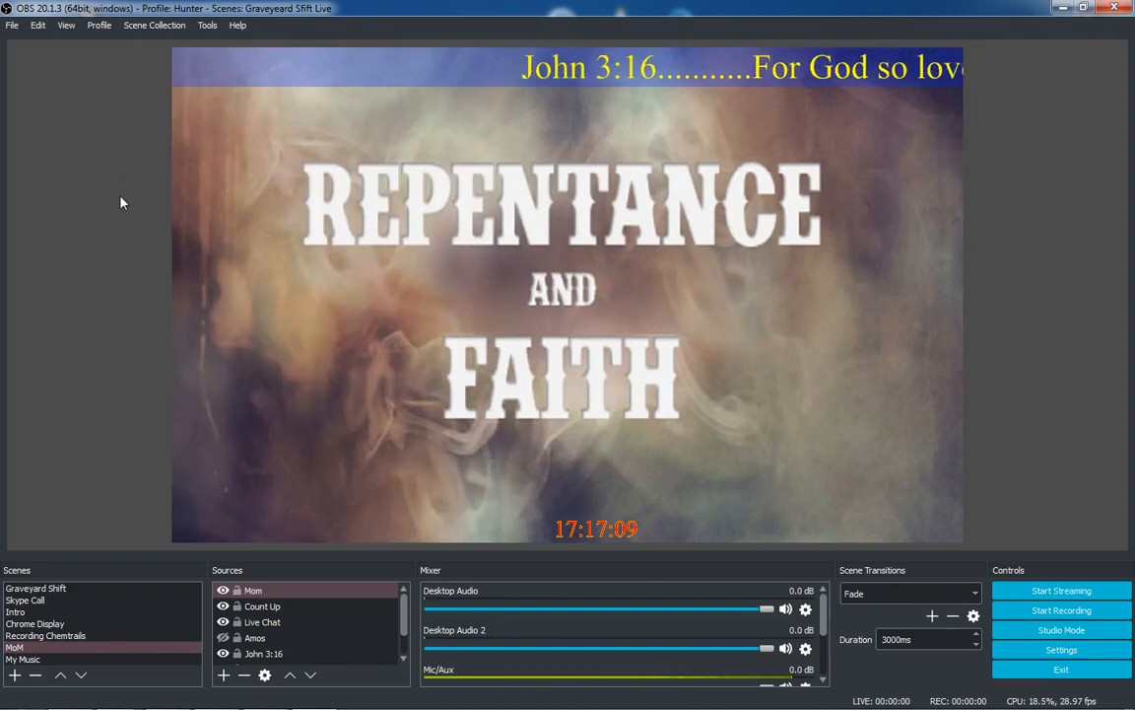
Browse the scenes of the Graveyard Sfift Live collection and scroll through its sources
{"action": "left_click", "coordinate": [39, 588]}
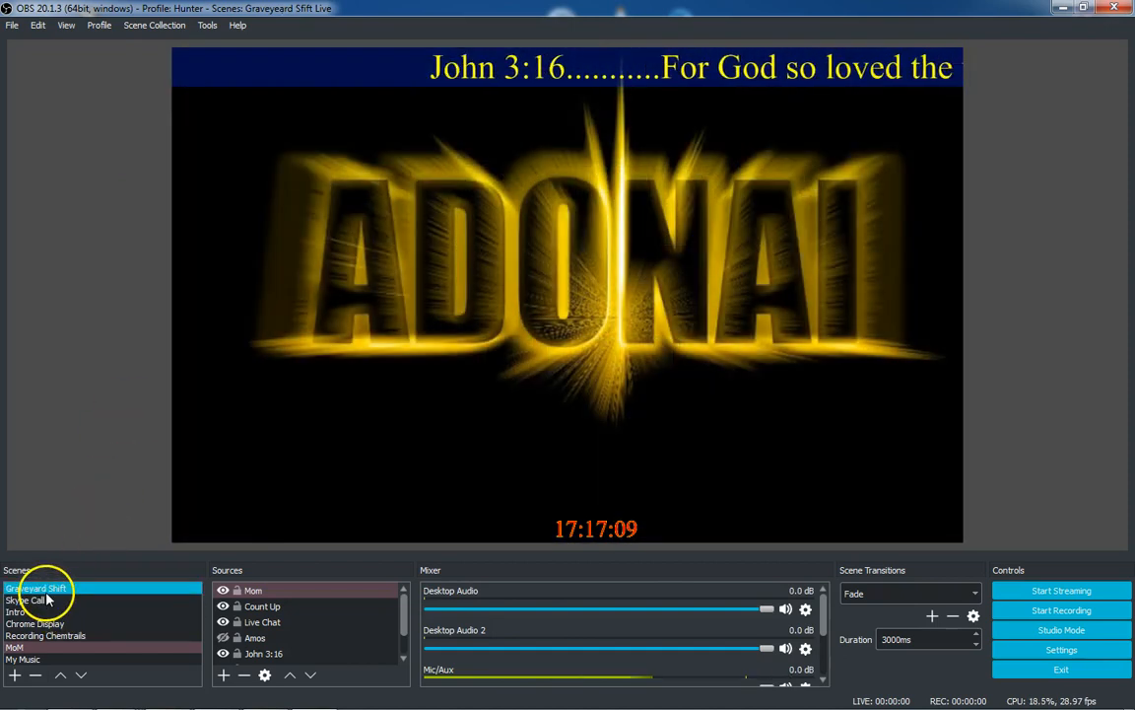
{"action": "left_click", "coordinate": [44, 599]}
{"action": "left_click", "coordinate": [40, 611]}
{"action": "left_click", "coordinate": [44, 623]}
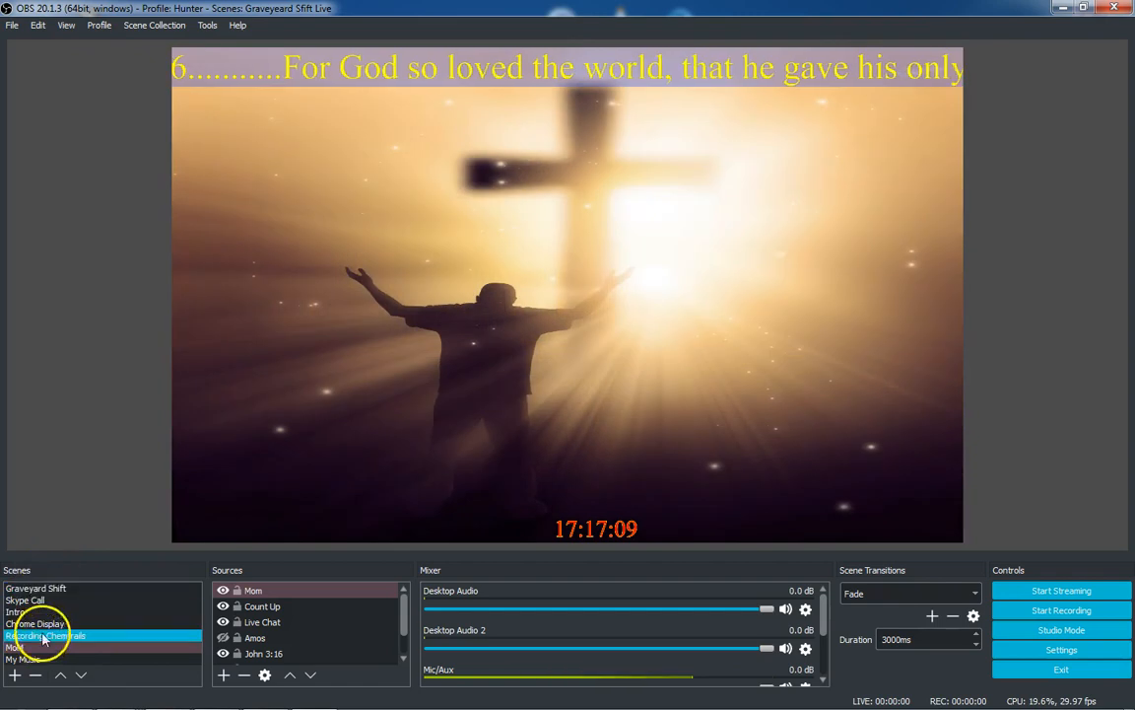
{"action": "left_click_drag", "start_coordinate": [398, 598], "coordinate": [399, 624]}
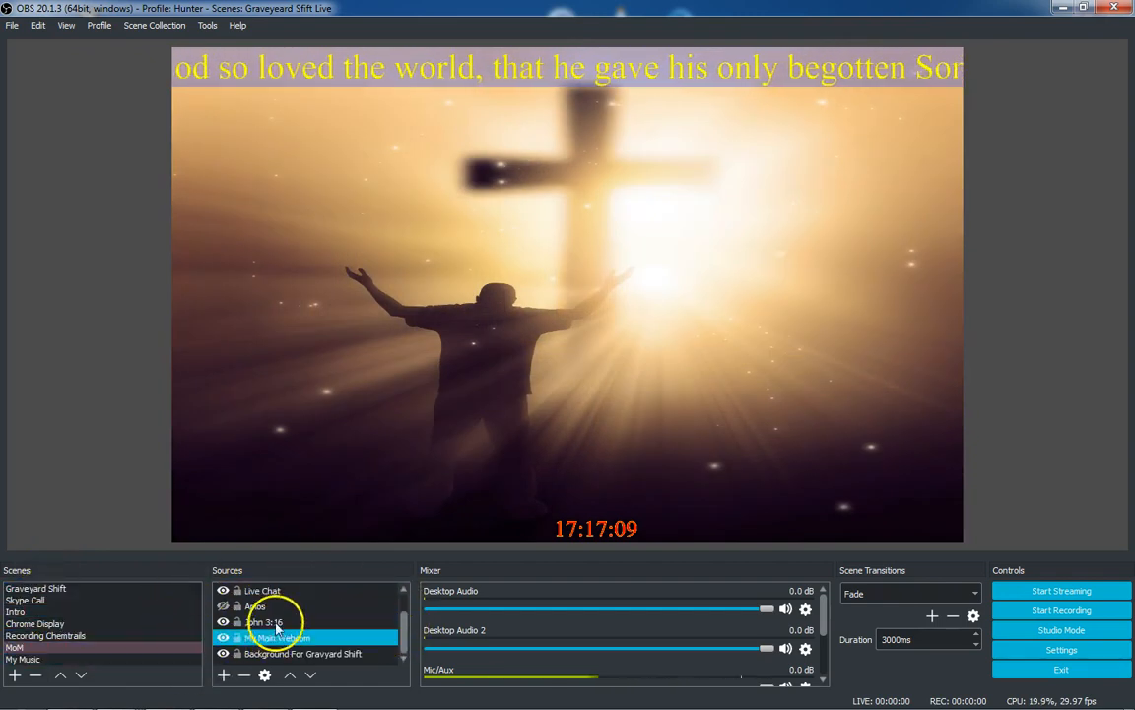
Open the Test scene collection to view its scene, then switch back to the Tutorial collection
{"action": "left_click", "coordinate": [153, 25]}
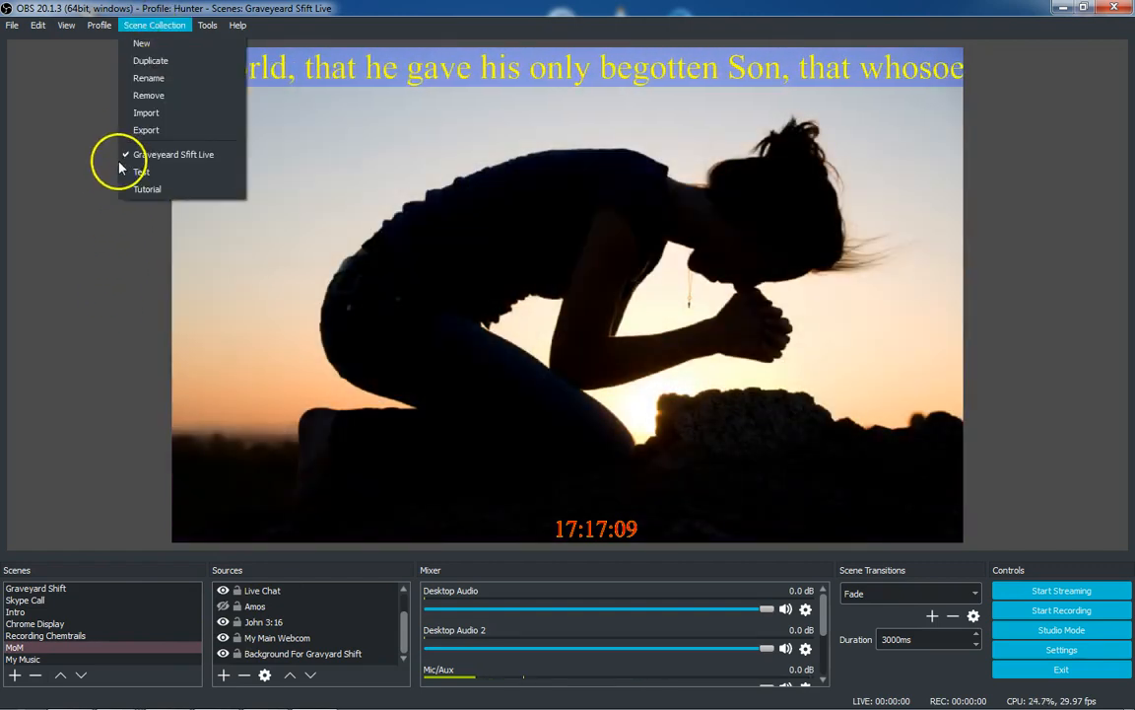
{"action": "left_click", "coordinate": [140, 174]}
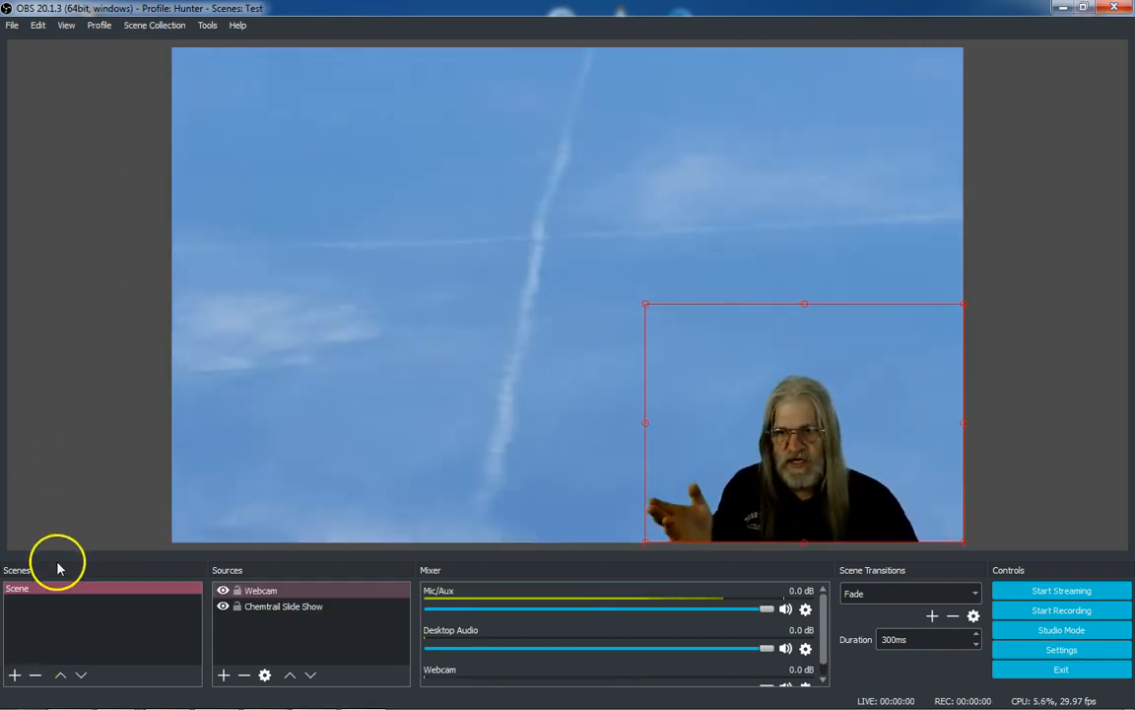
{"action": "left_click", "coordinate": [51, 589]}
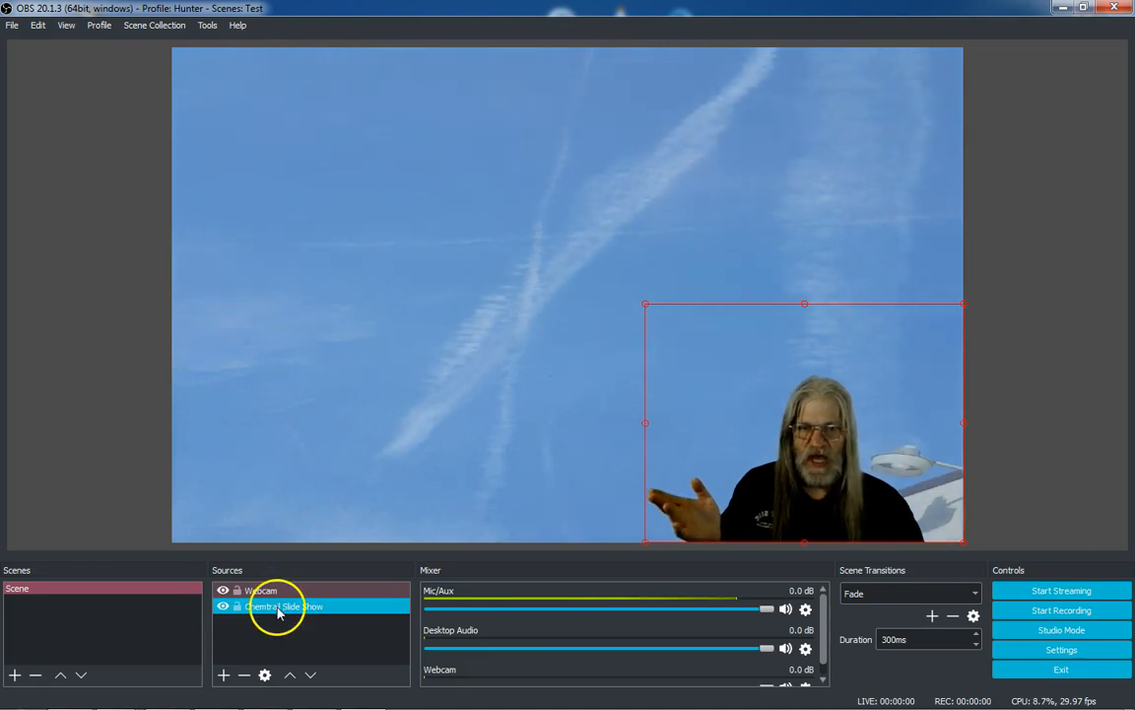
{"action": "left_click", "coordinate": [129, 29]}
{"action": "left_click", "coordinate": [146, 189]}
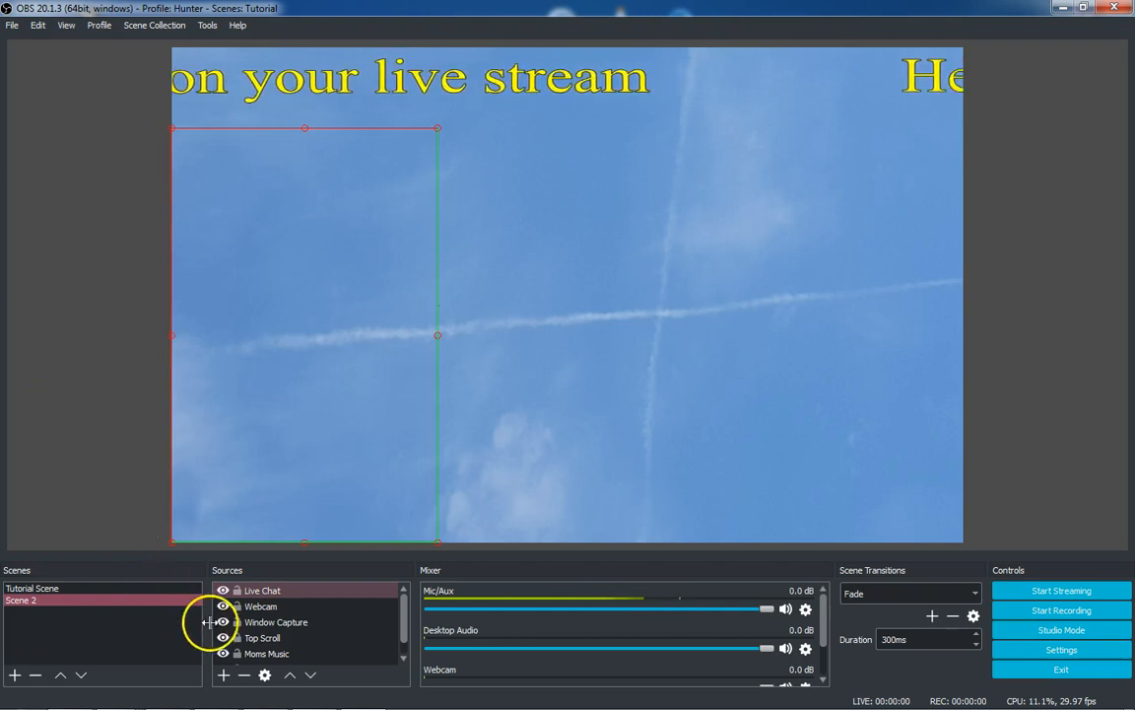
Move the Webcam source to the top of Scene 2's source list, above Live Chat
{"action": "left_click", "coordinate": [399, 621]}
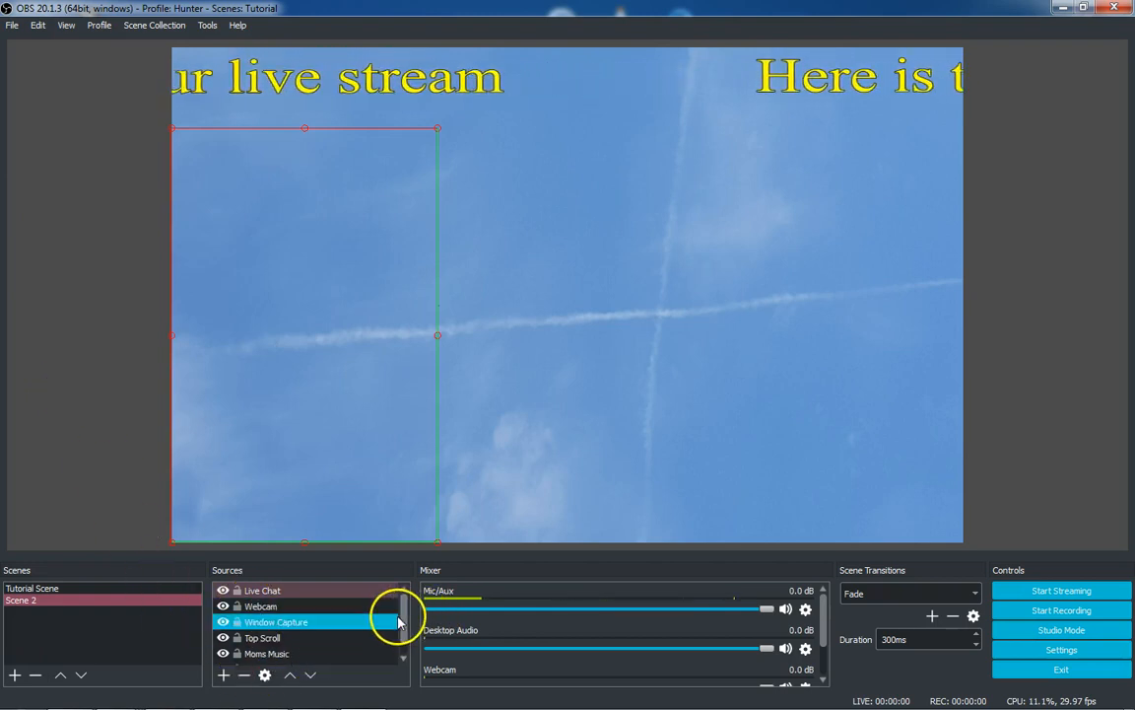
{"action": "left_click_drag", "start_coordinate": [405, 616], "coordinate": [400, 639]}
{"action": "left_click", "coordinate": [386, 652]}
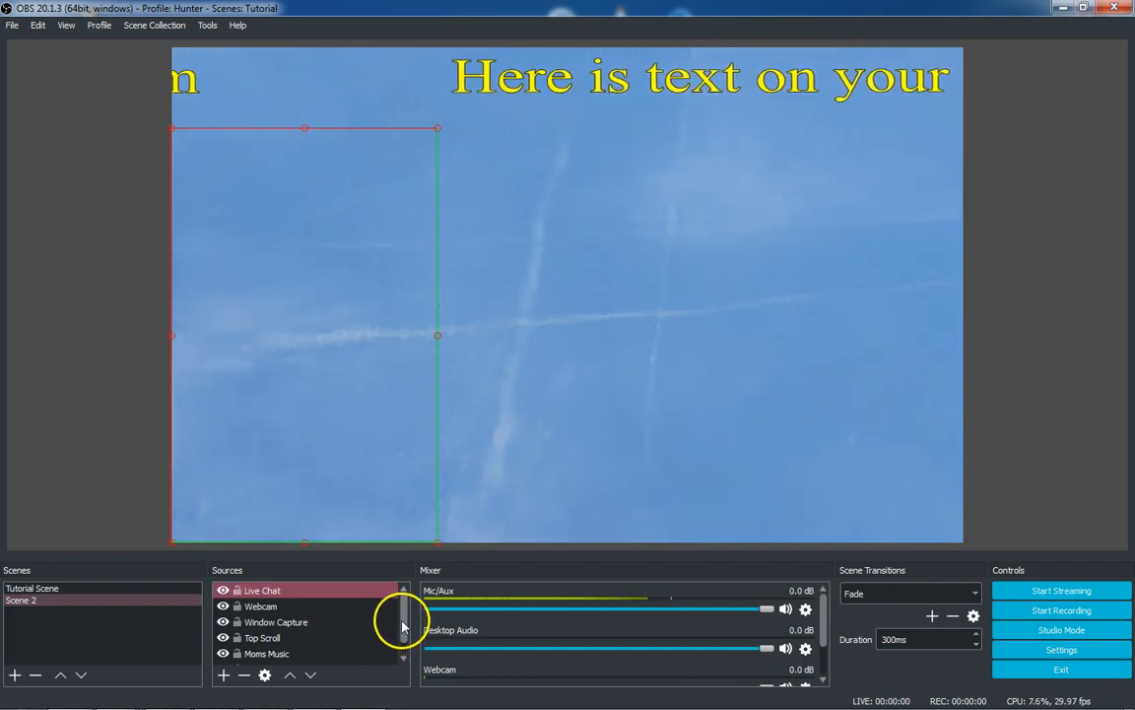
{"action": "left_click", "coordinate": [264, 607]}
{"action": "left_click", "coordinate": [290, 676]}
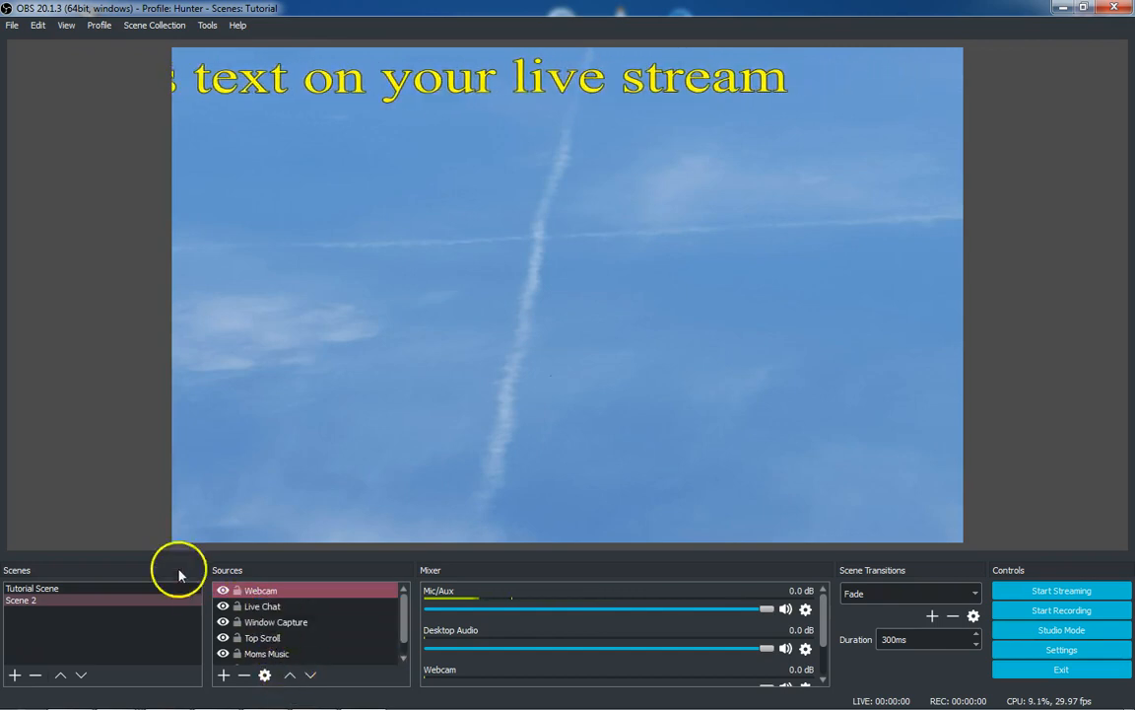
Switch to the Tutorial Scene to show its sources
{"action": "left_click", "coordinate": [81, 485]}
{"action": "left_click", "coordinate": [32, 587]}
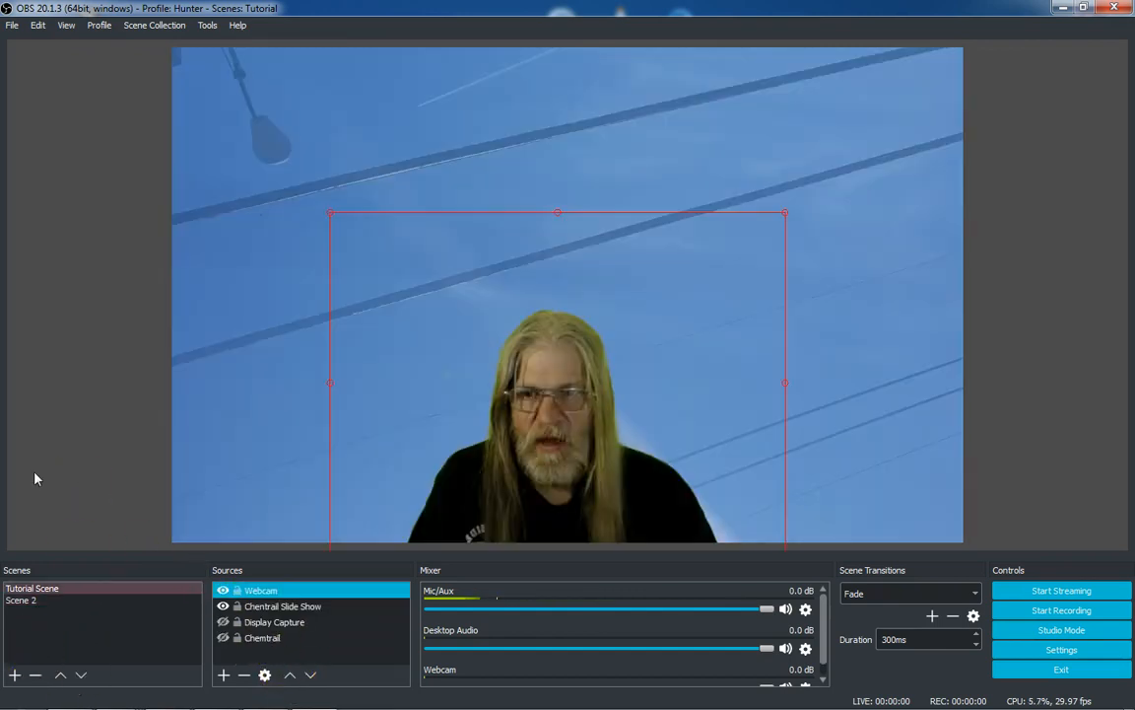
Move the Webcam source below Chentrail Slide Show, then move it back up to the top of the list
{"action": "left_click", "coordinate": [242, 590]}
{"action": "left_click_drag", "start_coordinate": [241, 590], "coordinate": [249, 618]}
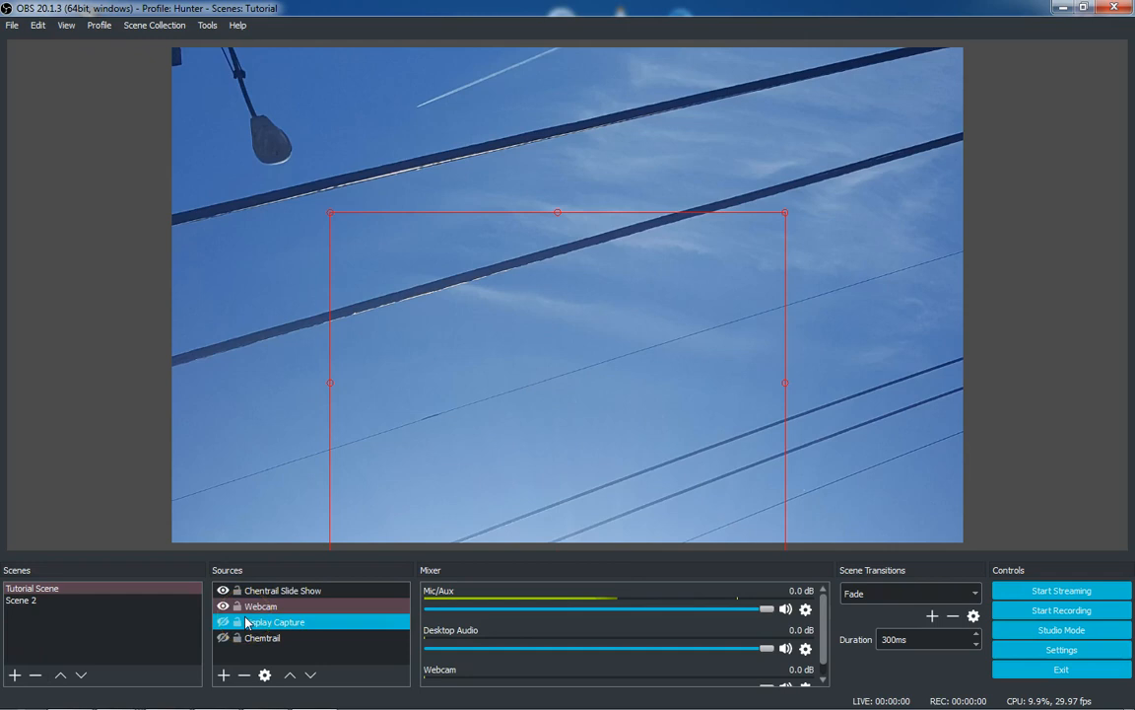
{"action": "left_click", "coordinate": [288, 676]}
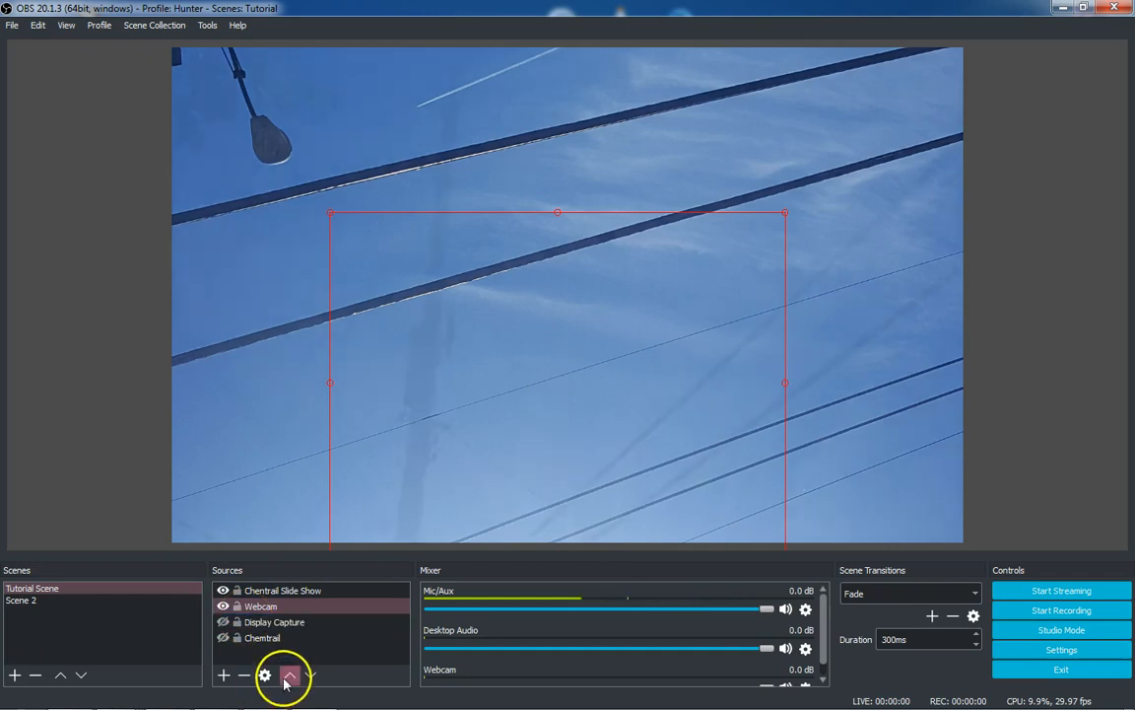
{"action": "left_click", "coordinate": [83, 429]}
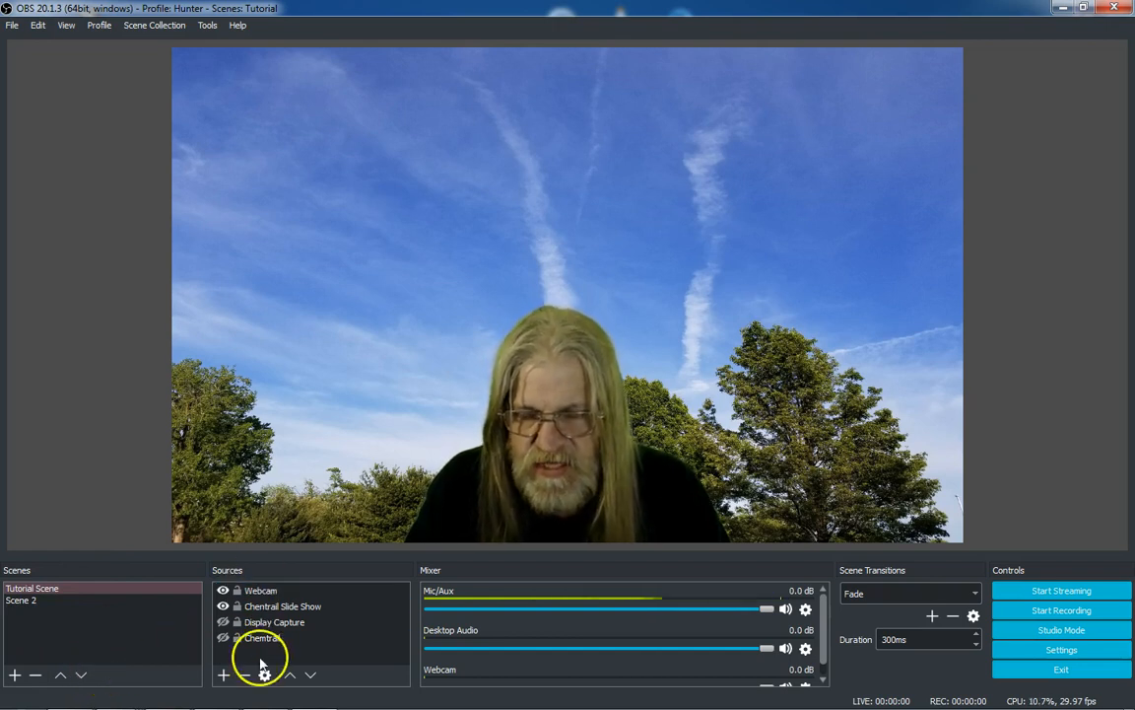
{"action": "left_click", "coordinate": [84, 601]}
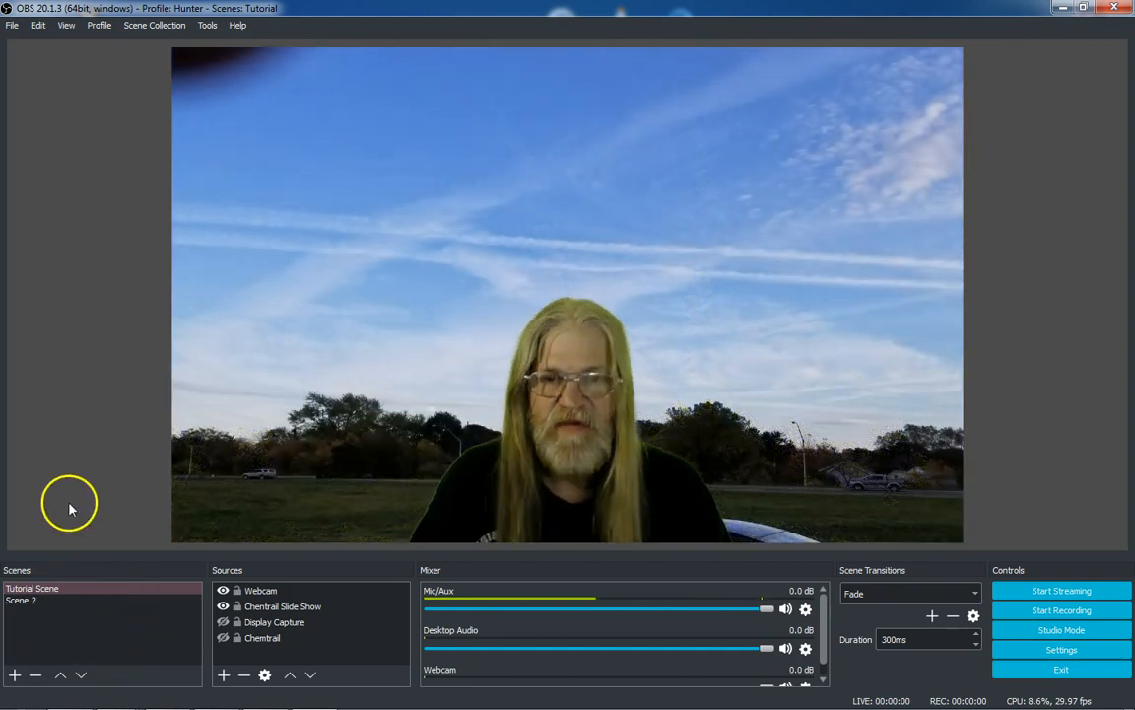
{"action": "left_click", "coordinate": [150, 28]}
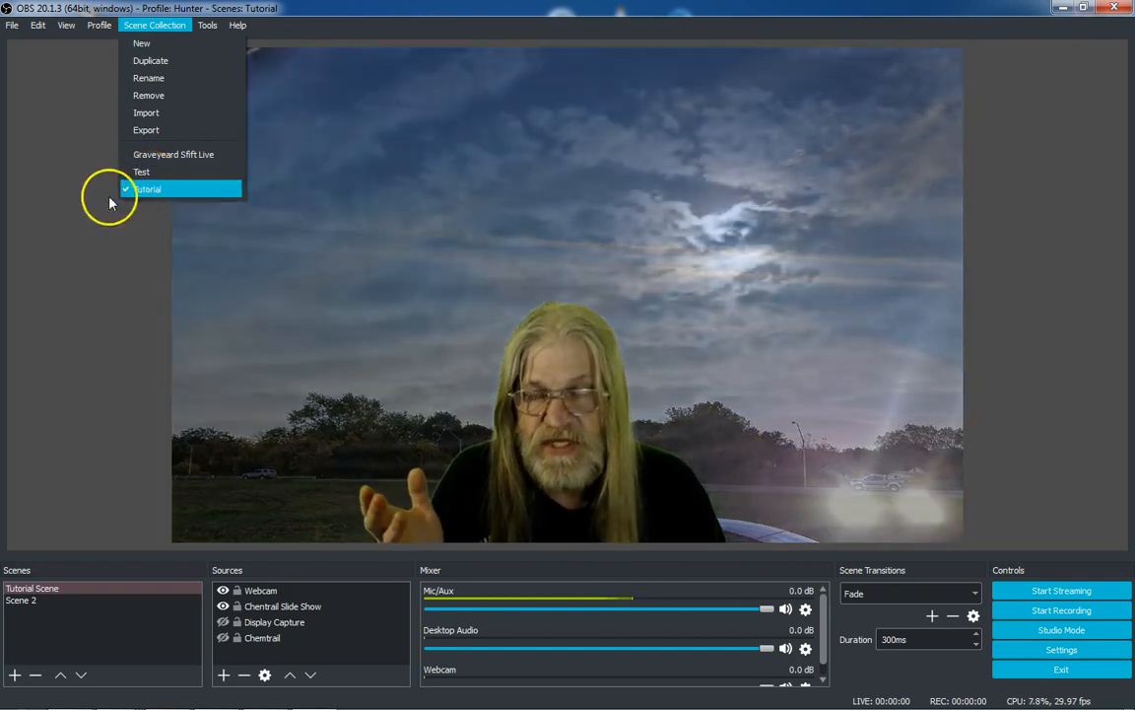
{"action": "left_click", "coordinate": [60, 234]}
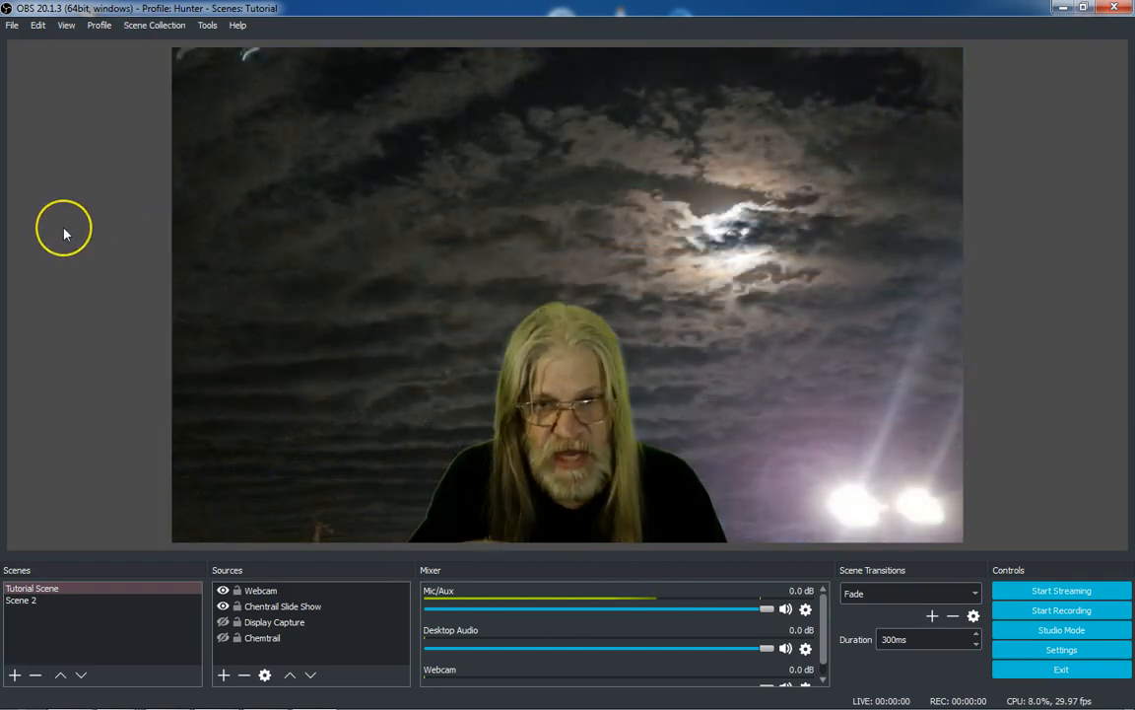